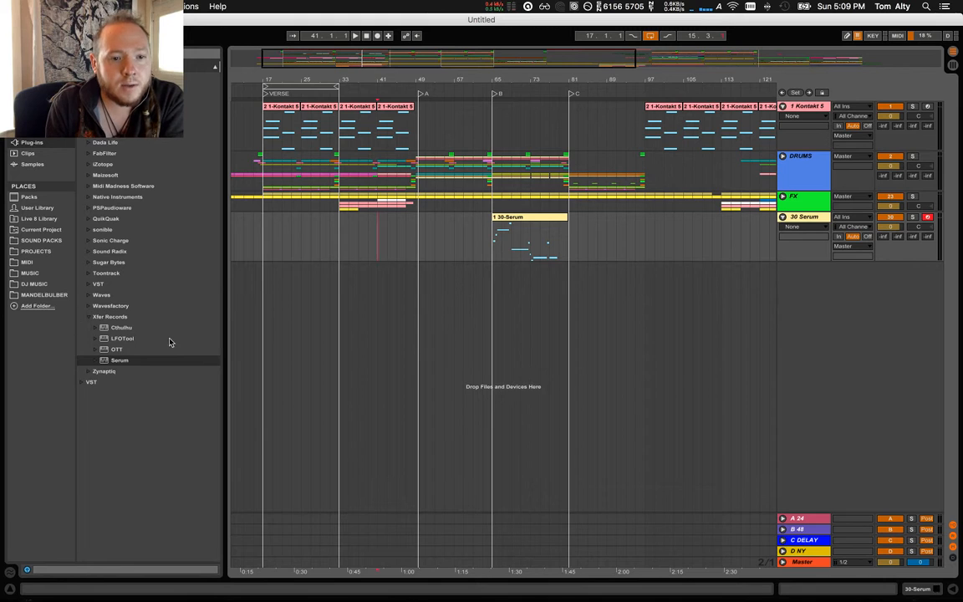
Import the BIG1 and BIG2 tracks together from the saved set in the PROJECTS folder into the arrangement.
left_click(37, 240)
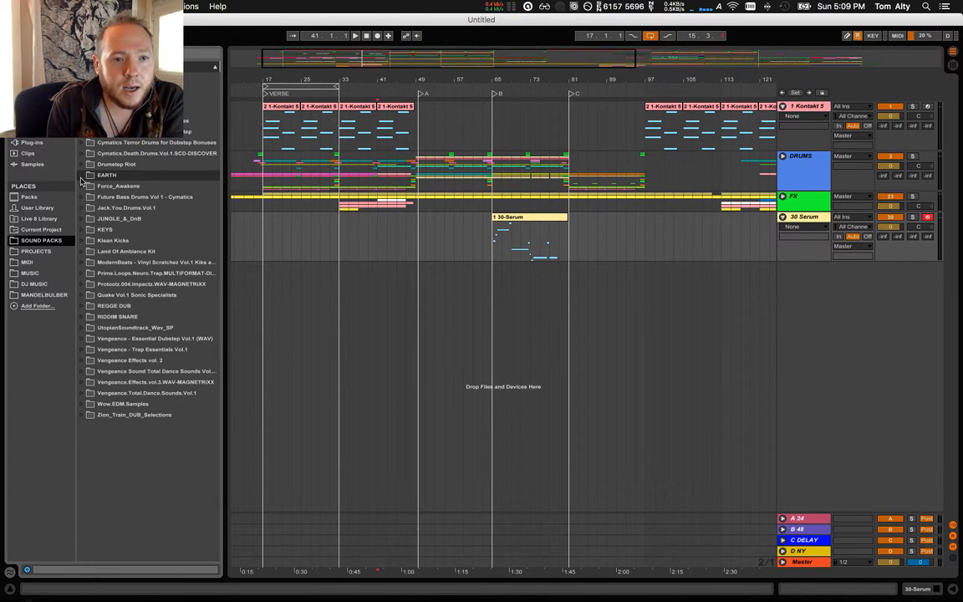
left_click(37, 251)
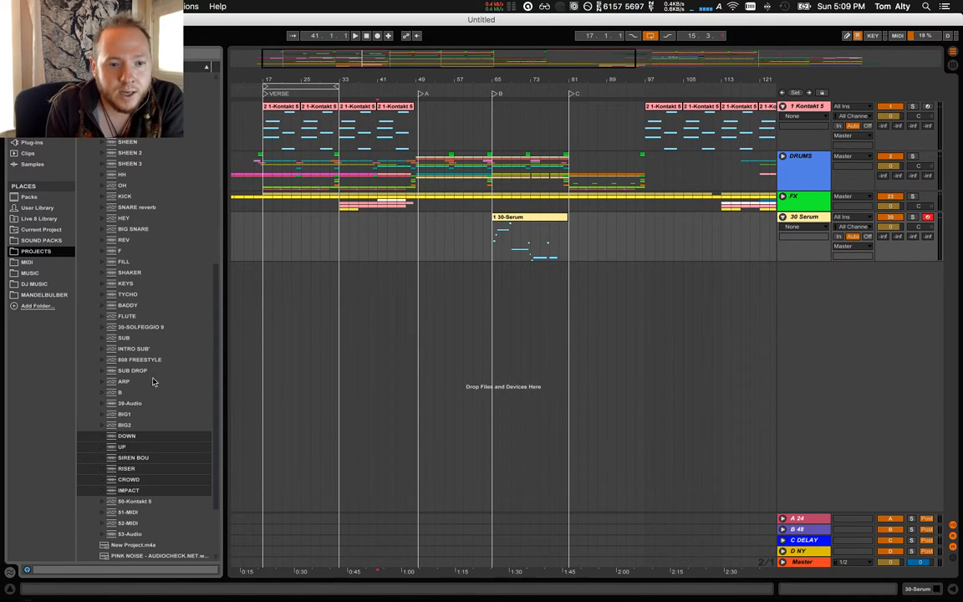
left_click(146, 414)
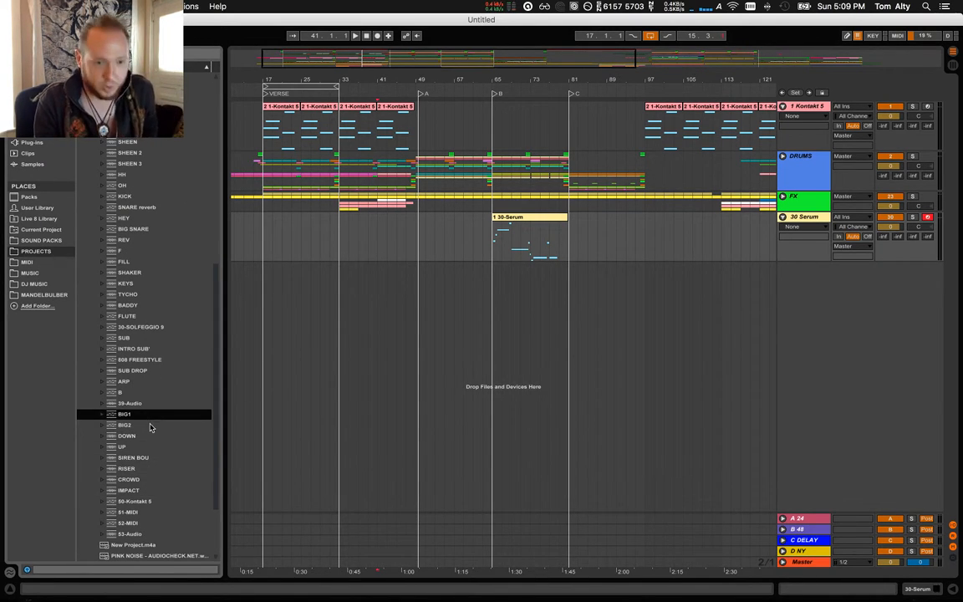
left_click(151, 425, "shift")
left_click_drag(125, 417, 387, 339)
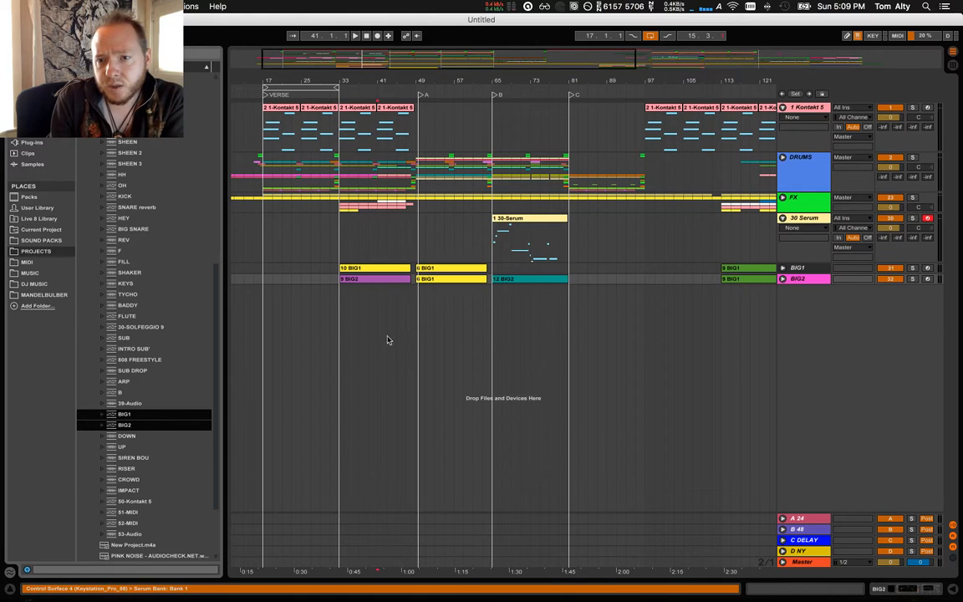
Record-arm BIG1 and BIG2 in turn to audition their sounds and view each track's device chain.
left_click(928, 269)
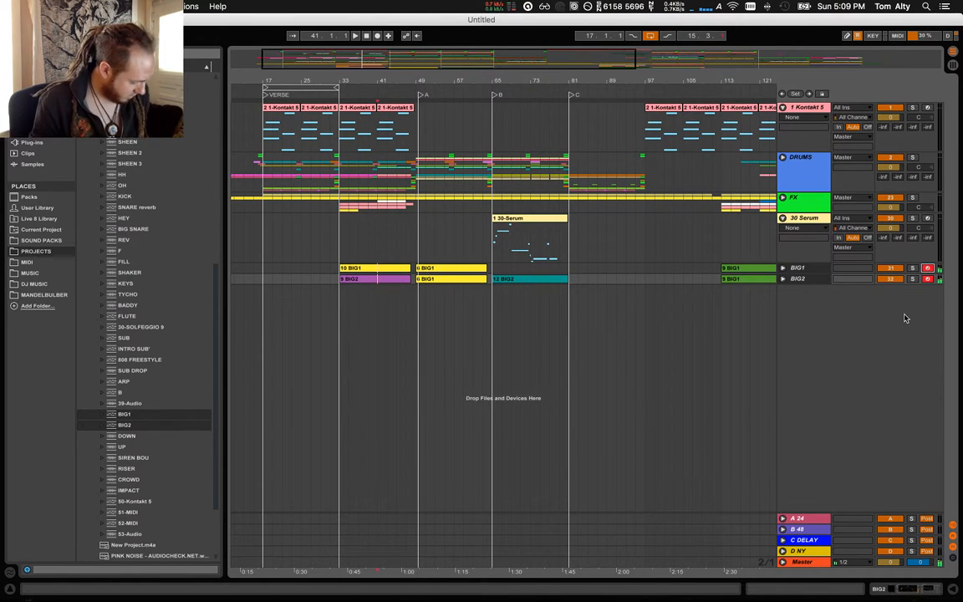
left_click(804, 268)
left_click(905, 588)
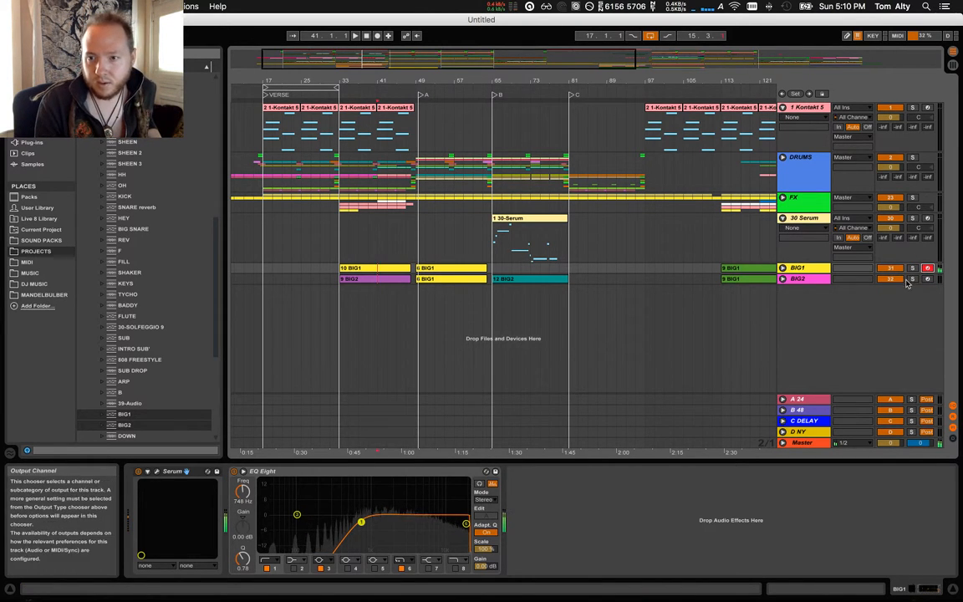
left_click(843, 280)
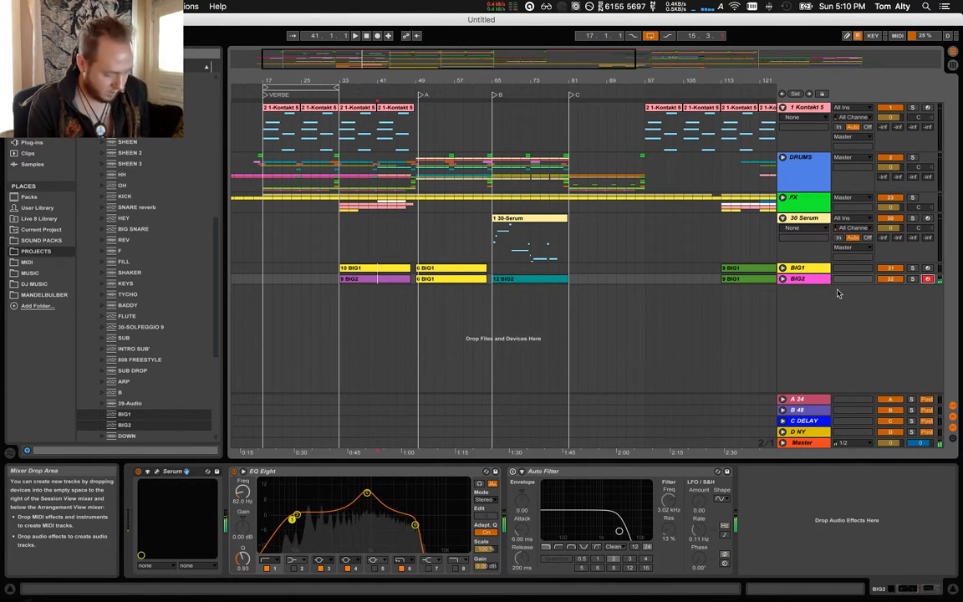
Compare BIG1 and BIG2 in the mixer, record-arm both together, lower the system volume and return to the arrangement.
key("Tab")
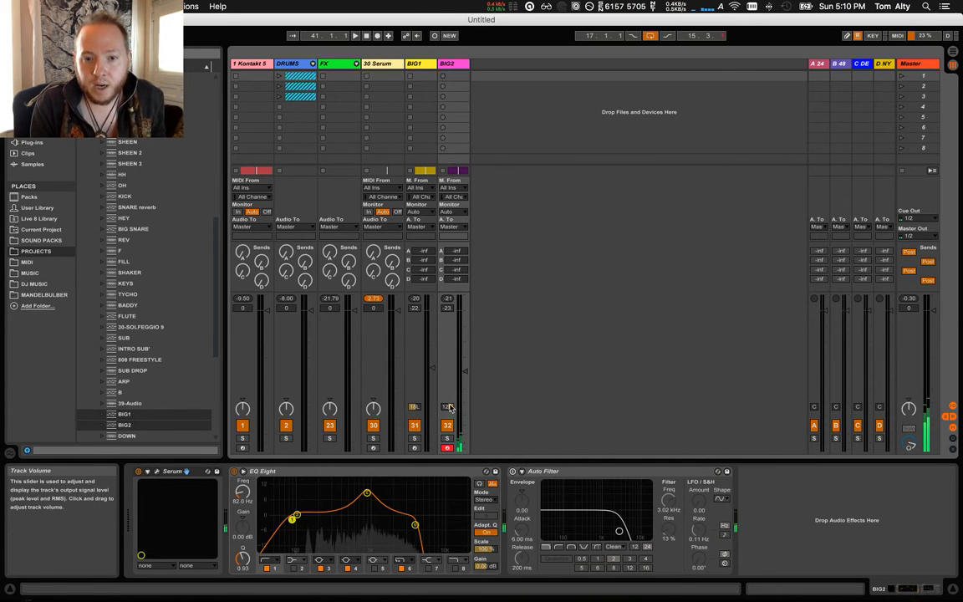
left_click(414, 447)
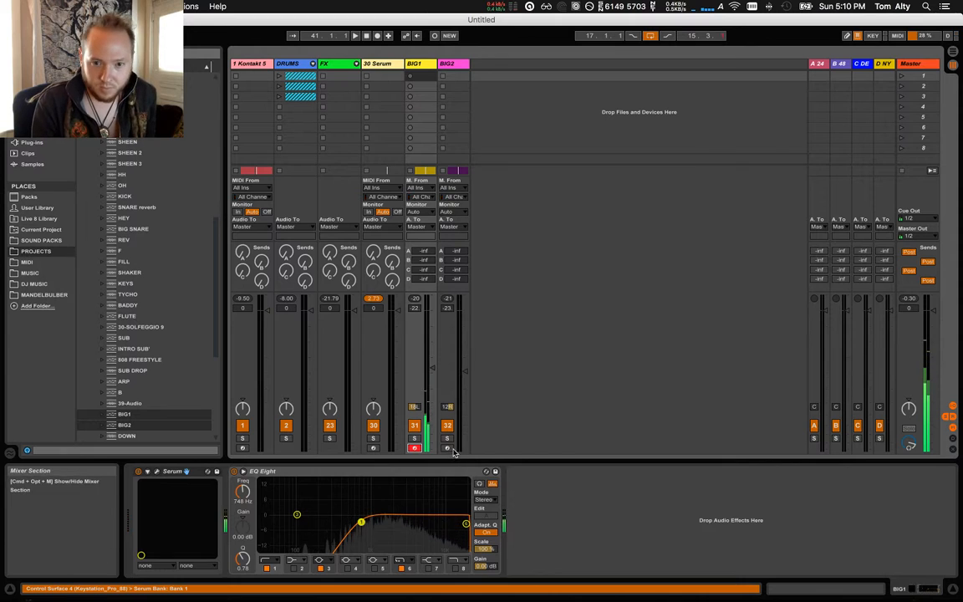
left_click(447, 448)
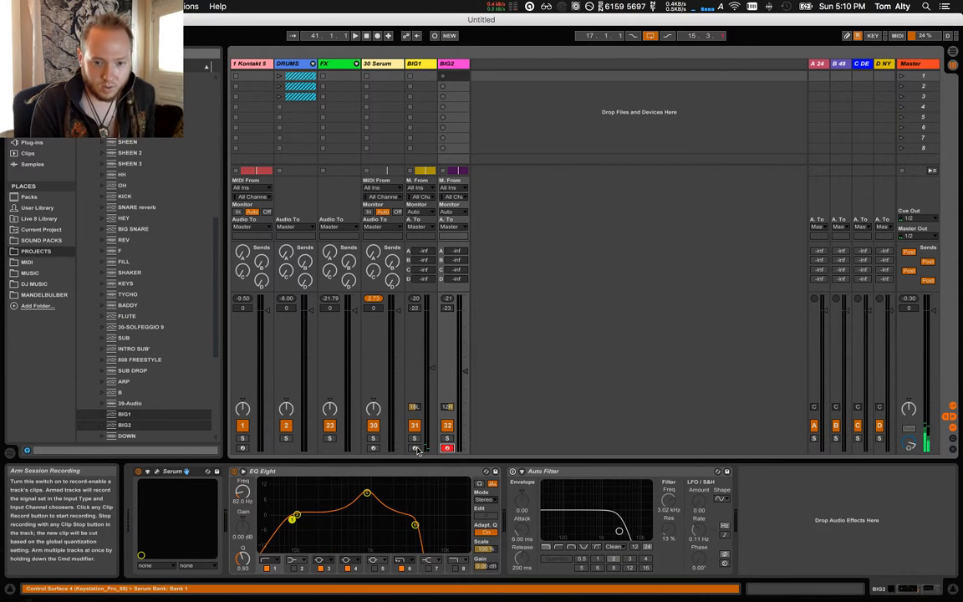
left_click(415, 448, "super")
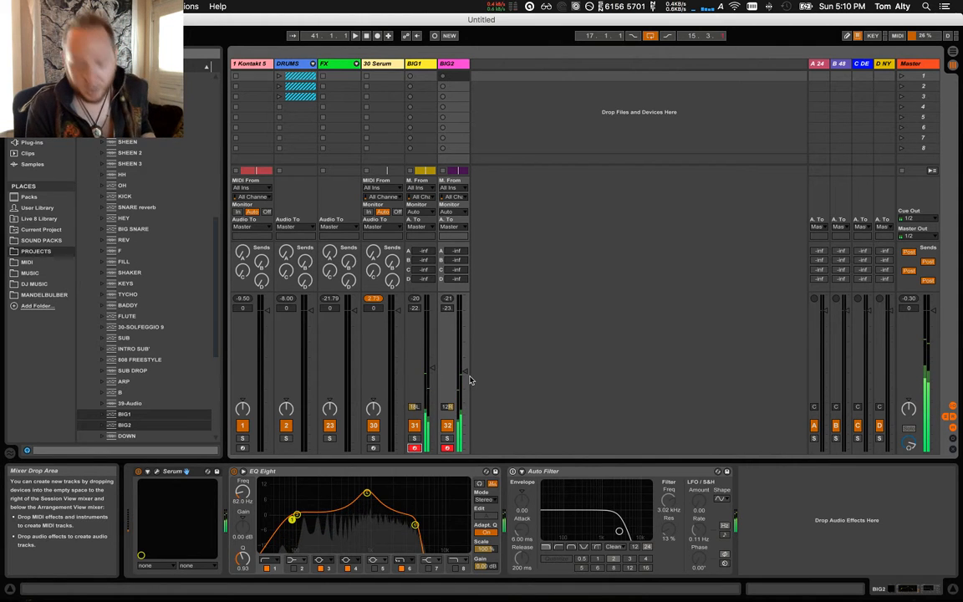
key("XF86AudioLowerVolume")
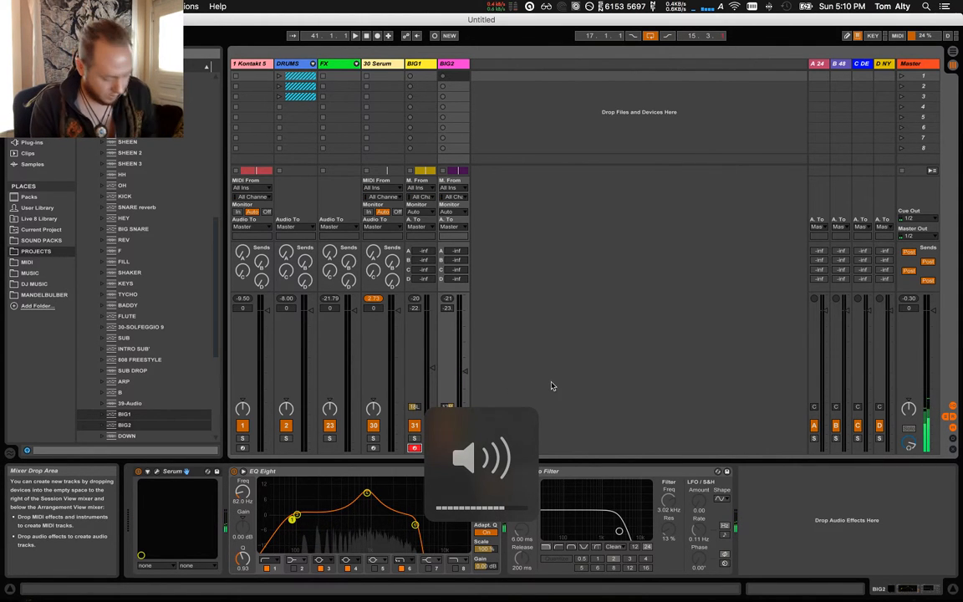
key("Tab")
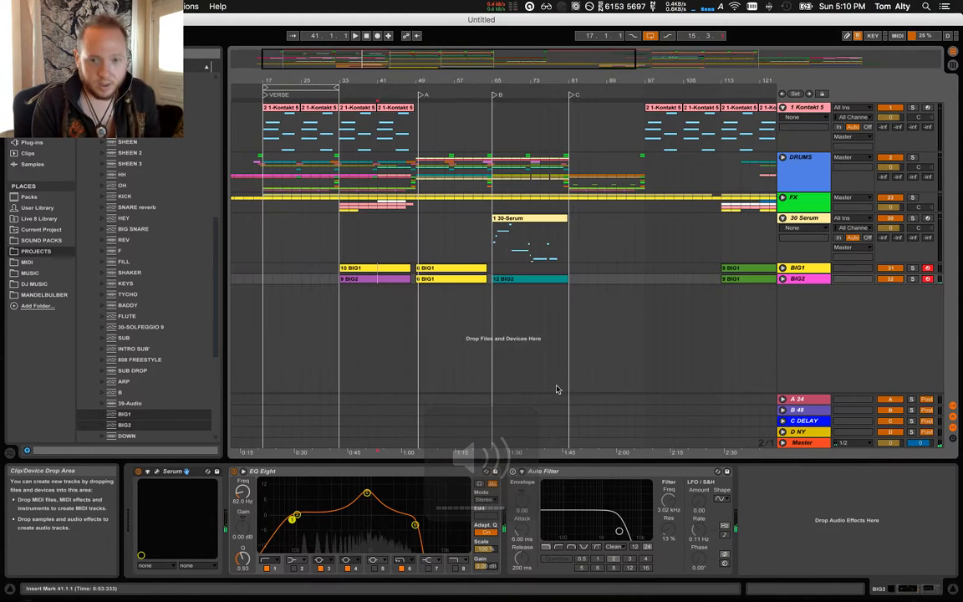
Delete all the imported clips on the BIG1 and BIG2 tracks.
left_click(417, 239)
left_click_drag(509, 83, 405, 80)
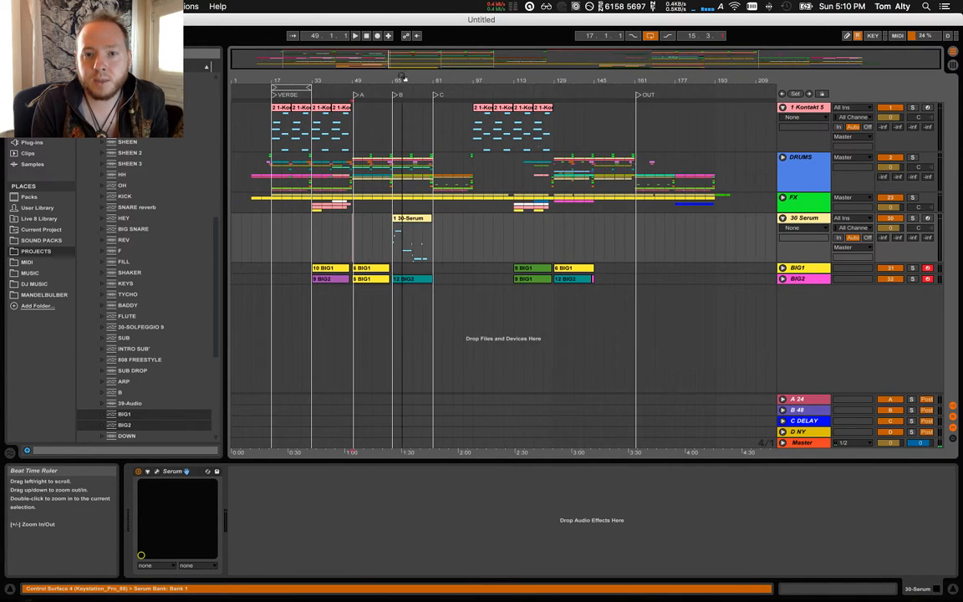
left_click_drag(612, 276, 238, 269)
key("Delete")
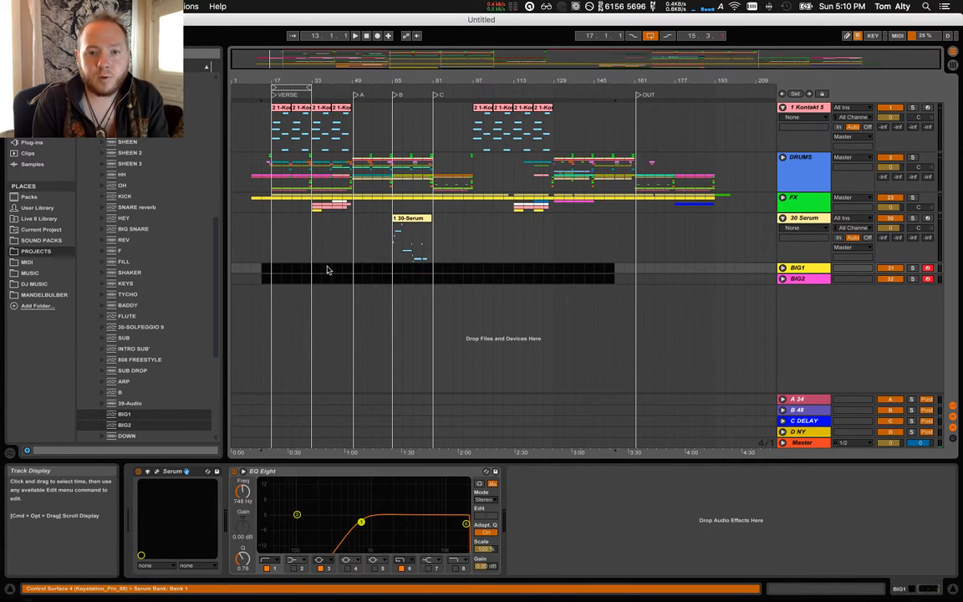
Move locator A to the start of bar 49 and place the insert mark there.
left_click_drag(383, 78, 485, 139)
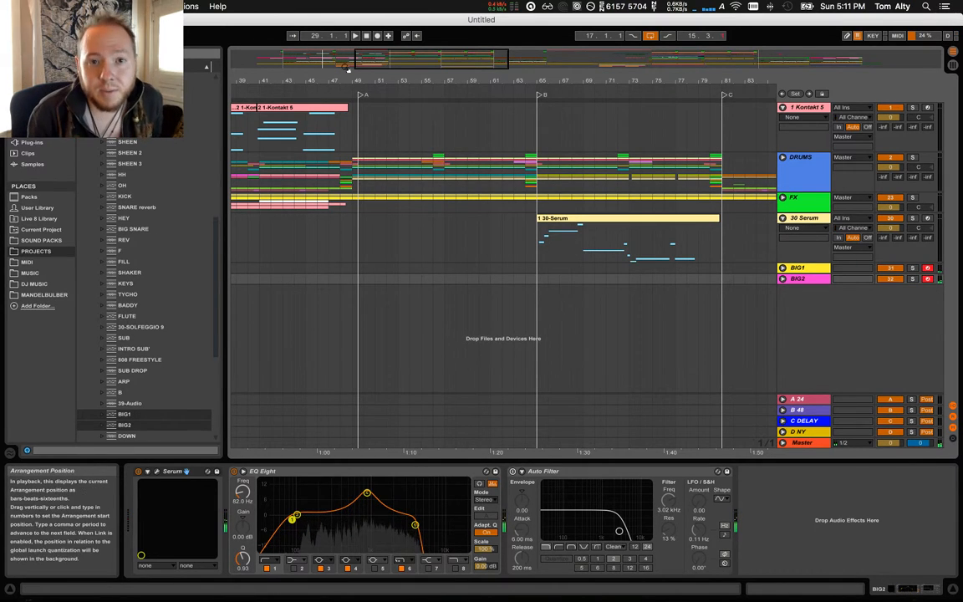
left_click_drag(360, 95, 353, 97)
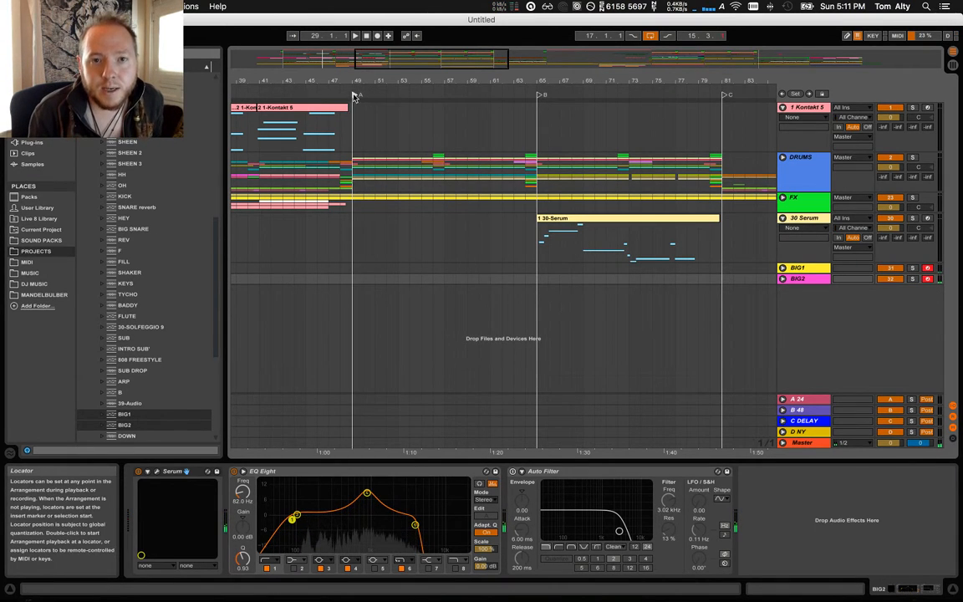
left_click(356, 287)
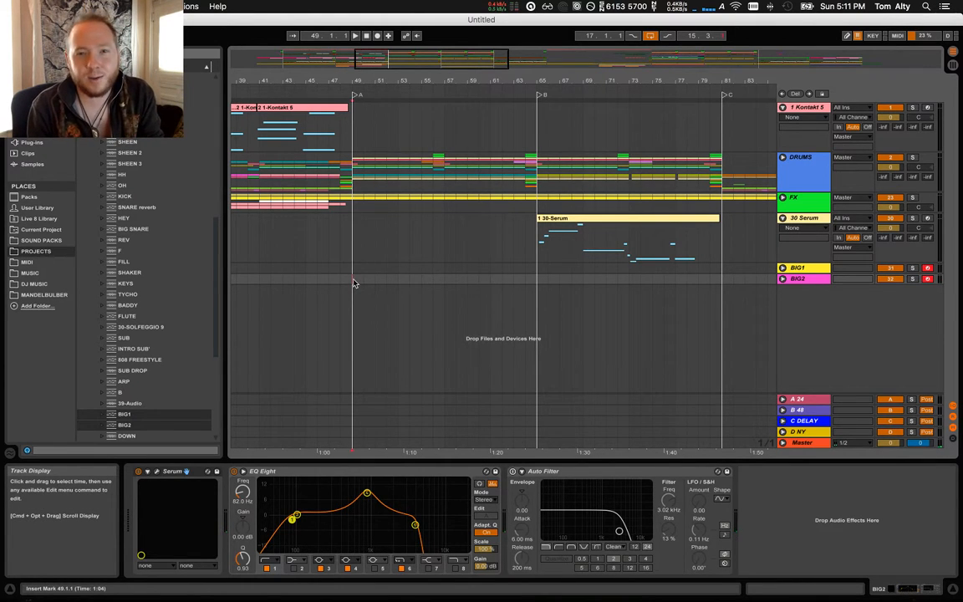
Record a MIDI part on BIG1 and BIG2 simultaneously from locator A at bar 49 up to about locator B.
left_click_drag(376, 81, 374, 65)
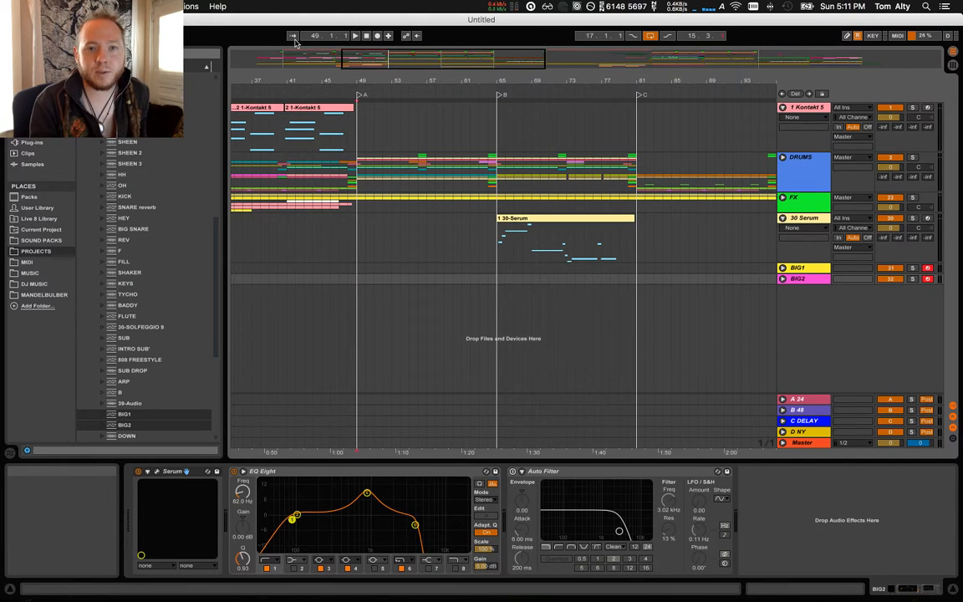
left_click(377, 35)
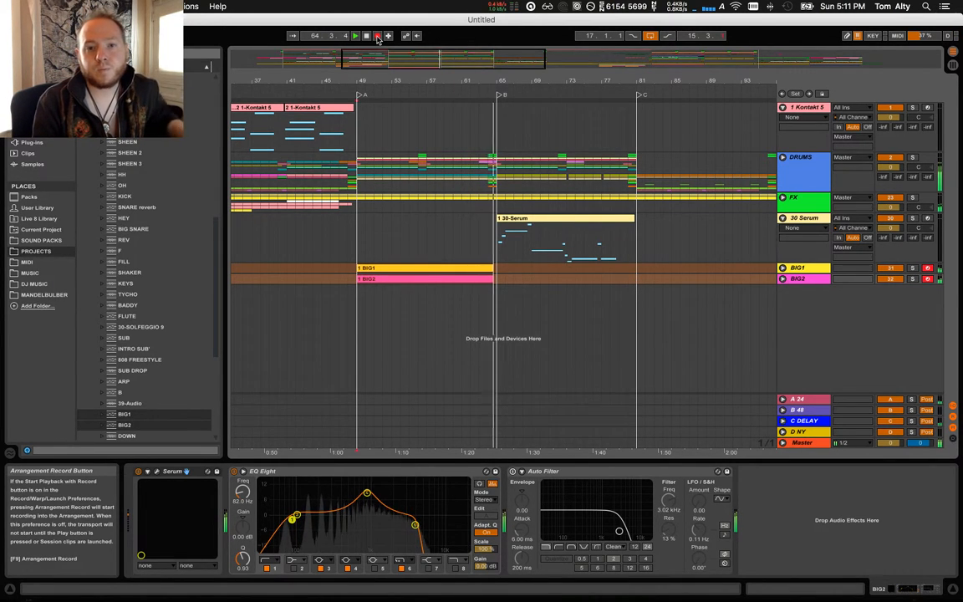
left_click(377, 36)
left_click(697, 267)
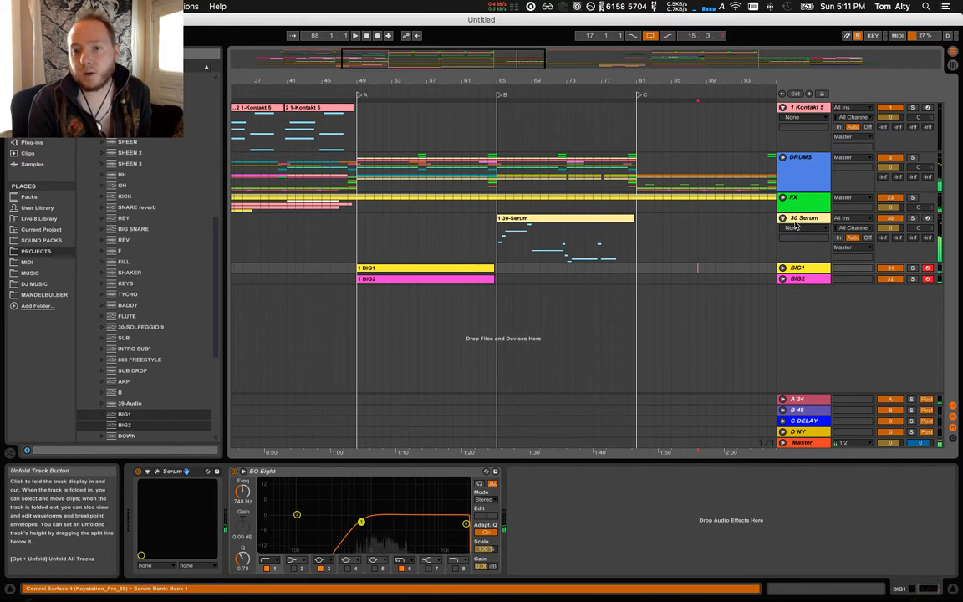
Lower the 30 Serum track's volume to about -20.4 dB.
left_click(803, 219)
key("Tab")
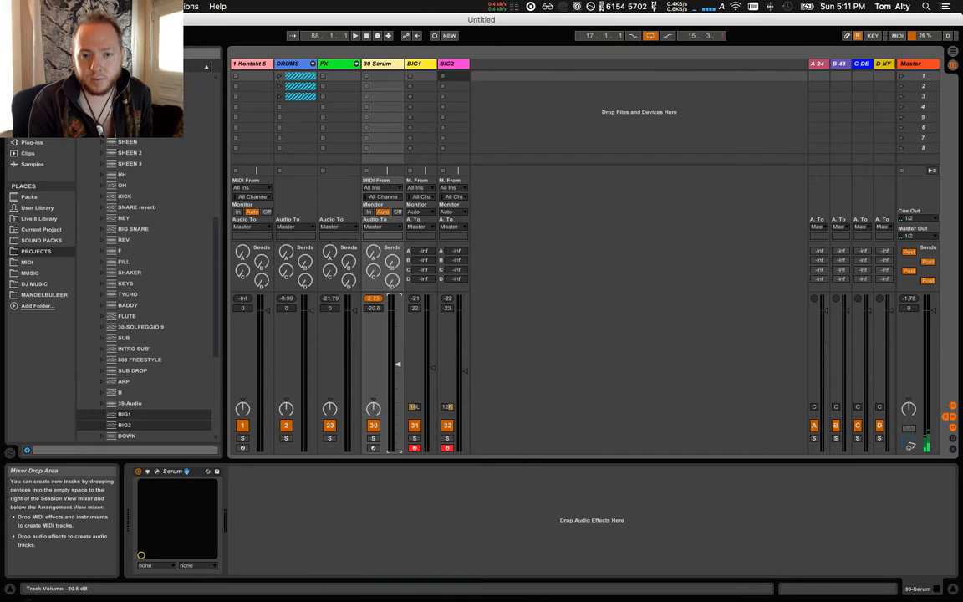
key("Tab")
Unfold the BIG1 and BIG2 tracks and play back the recorded section from bar 49.
left_click(601, 278)
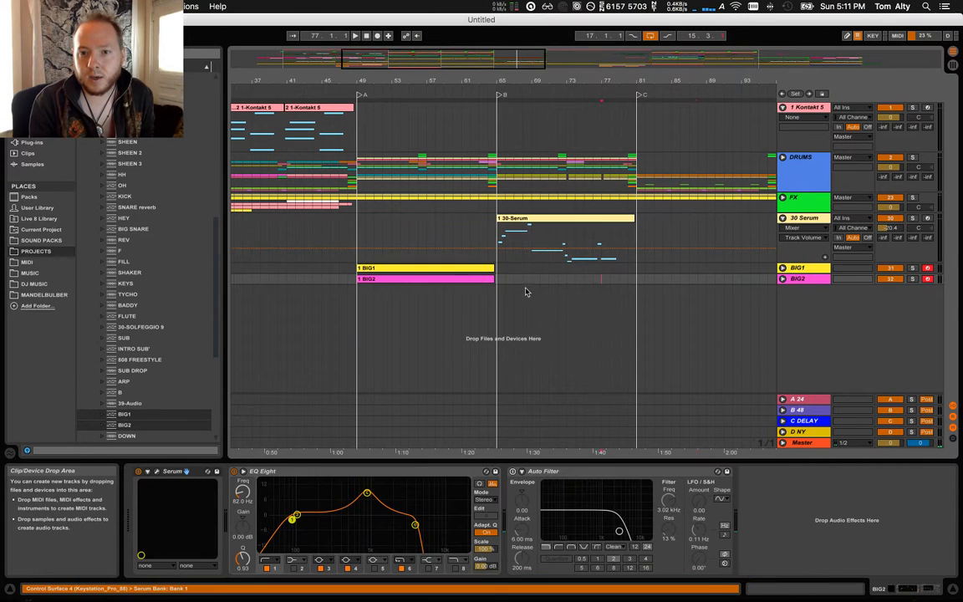
left_click(783, 279)
left_click(782, 267)
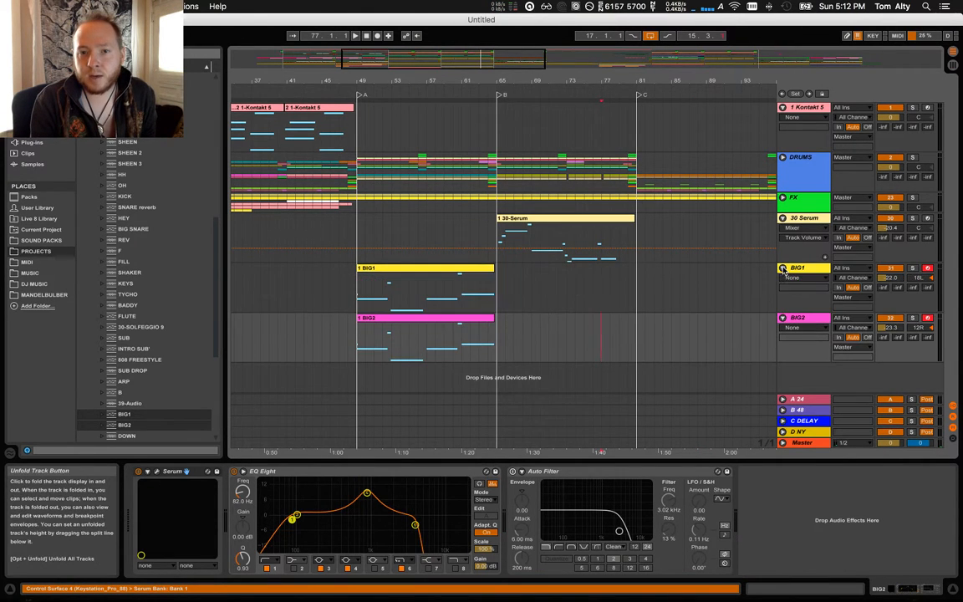
left_click(359, 234)
key("space")
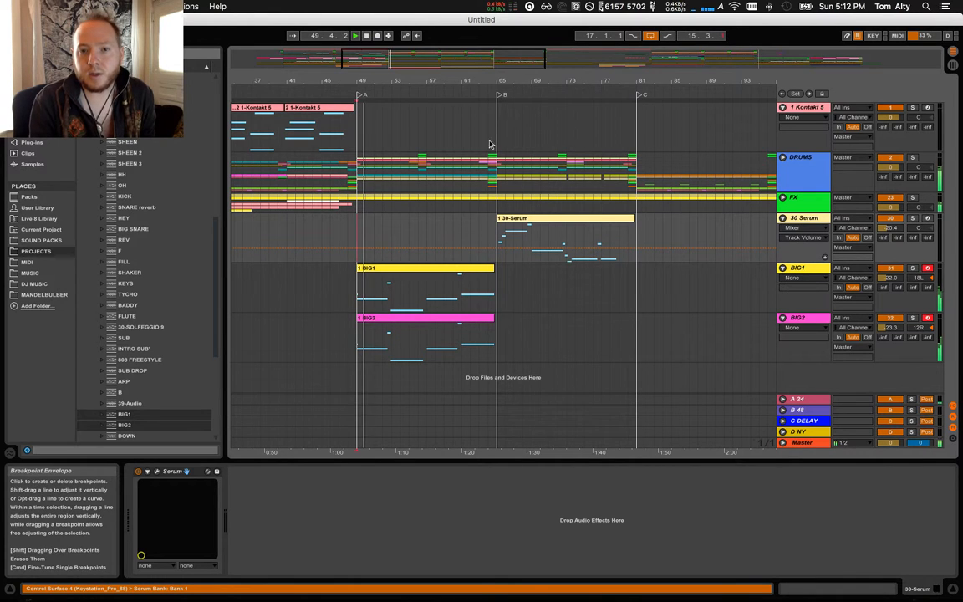
Stop playback, duplicate the recorded BIG2 clip into the section at locator B, and fold the BIG1 and BIG2 tracks.
left_click_drag(448, 81, 412, 54)
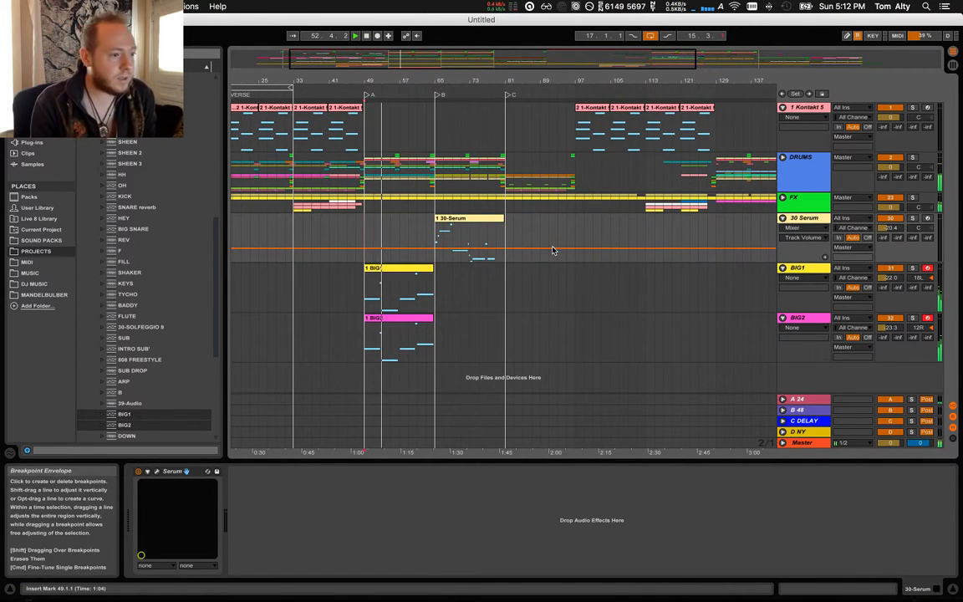
left_click_drag(421, 81, 422, 104)
left_click_drag(583, 104, 482, 91)
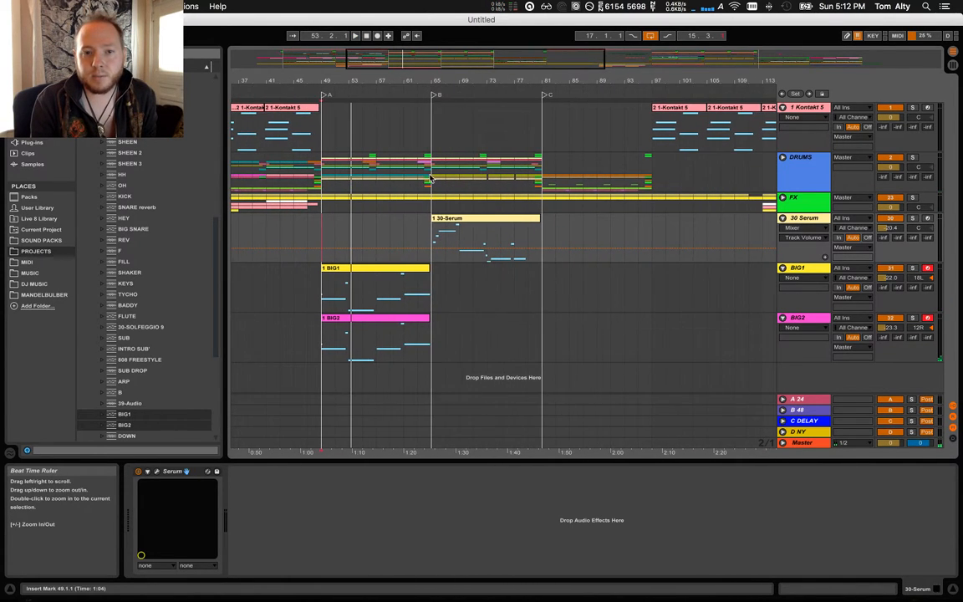
left_click(404, 319)
key("super+d")
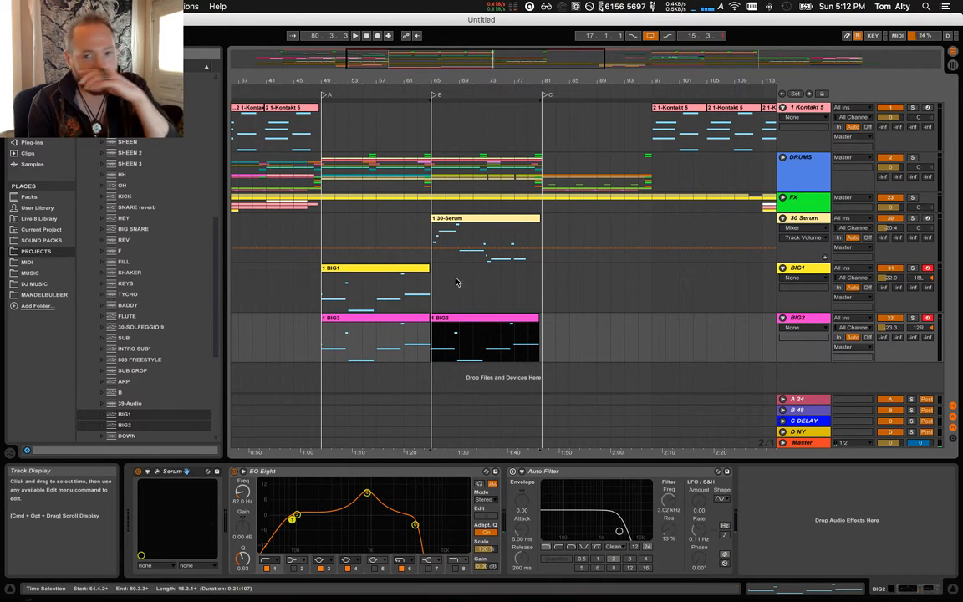
left_click(782, 268)
left_click(783, 278)
left_click(707, 267)
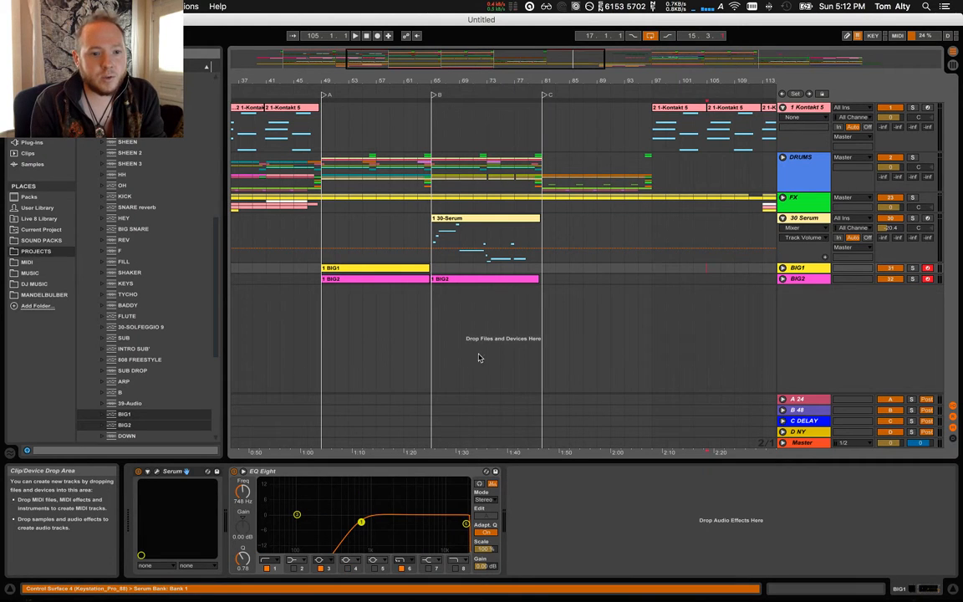
Load the Xfer Records Serum plug-in onto a new MIDI track.
left_click(152, 382)
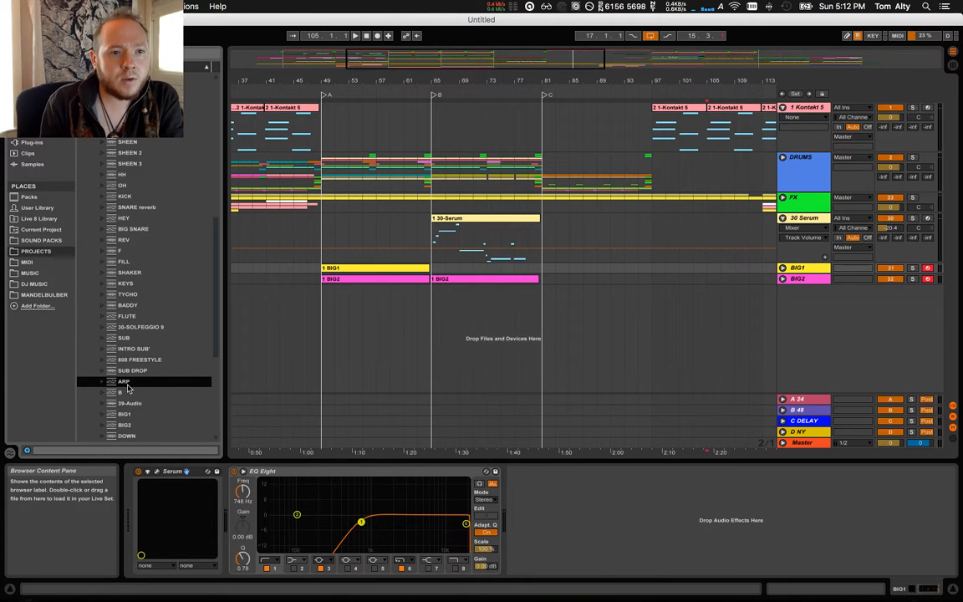
left_click(35, 121)
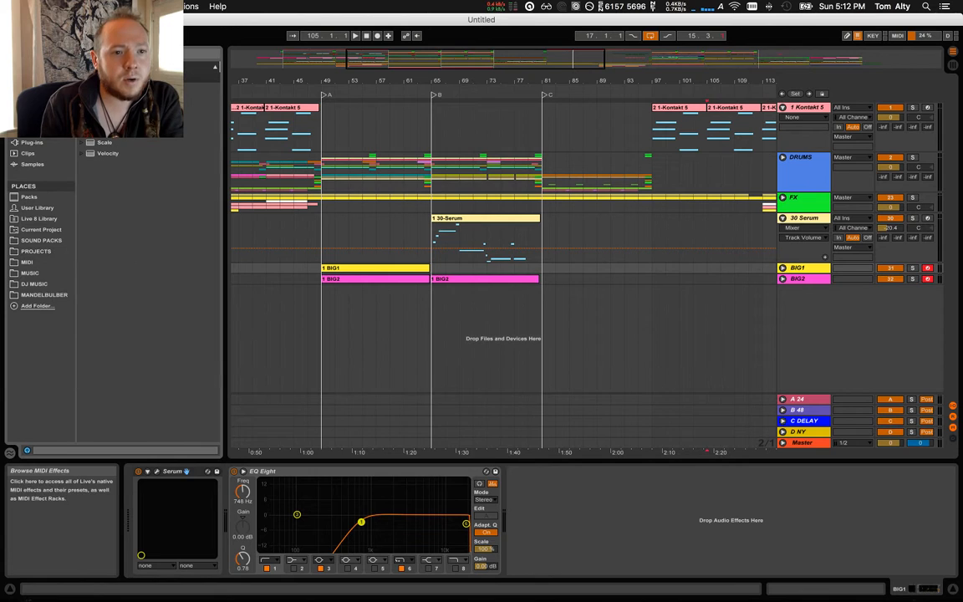
left_click(37, 110)
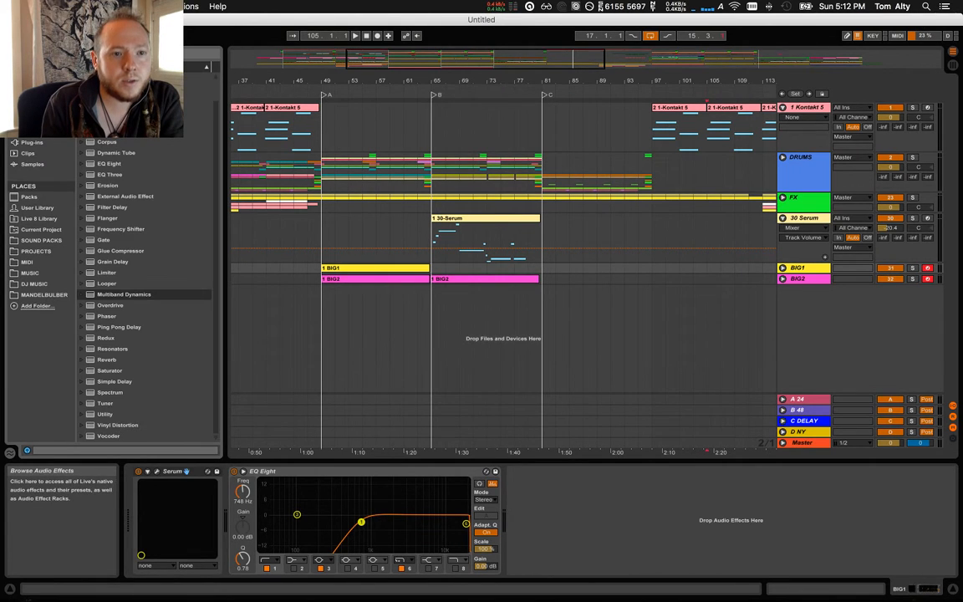
left_click(33, 143)
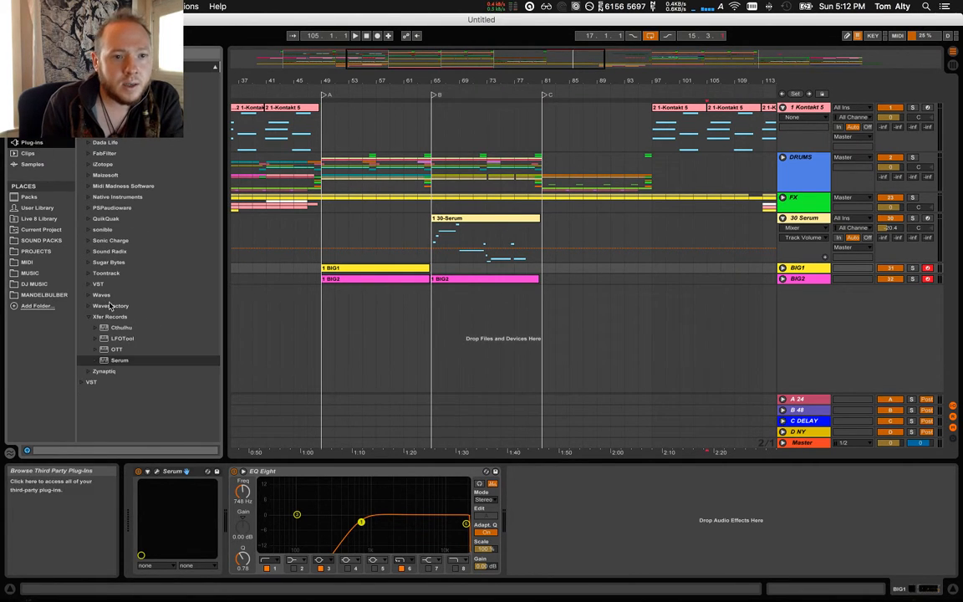
left_click_drag(117, 360, 286, 369)
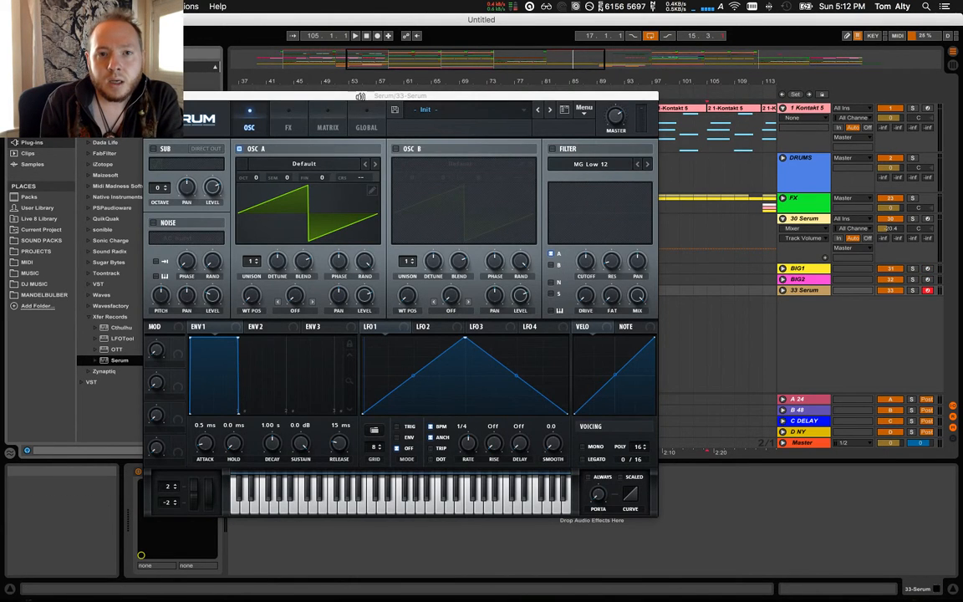
Try the Plucked preset PL Beepy ting [GI] in the new Serum instrument.
left_click(442, 83)
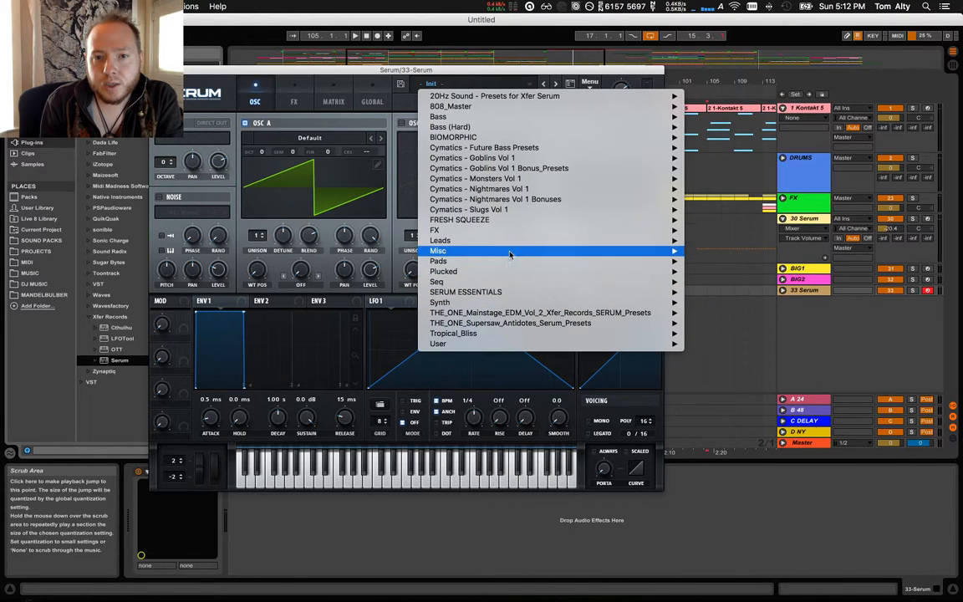
mouse_move(502, 264)
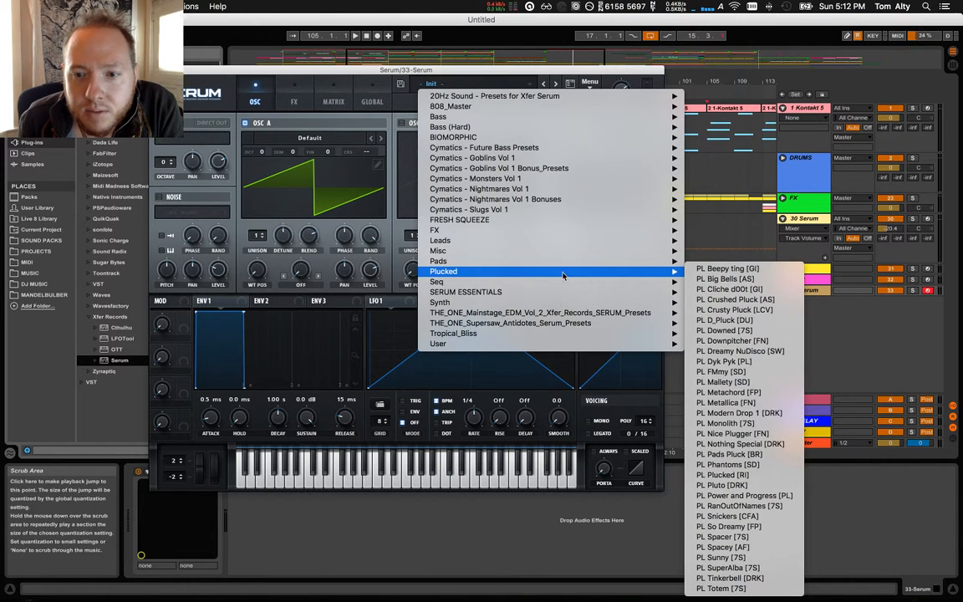
left_click(729, 270)
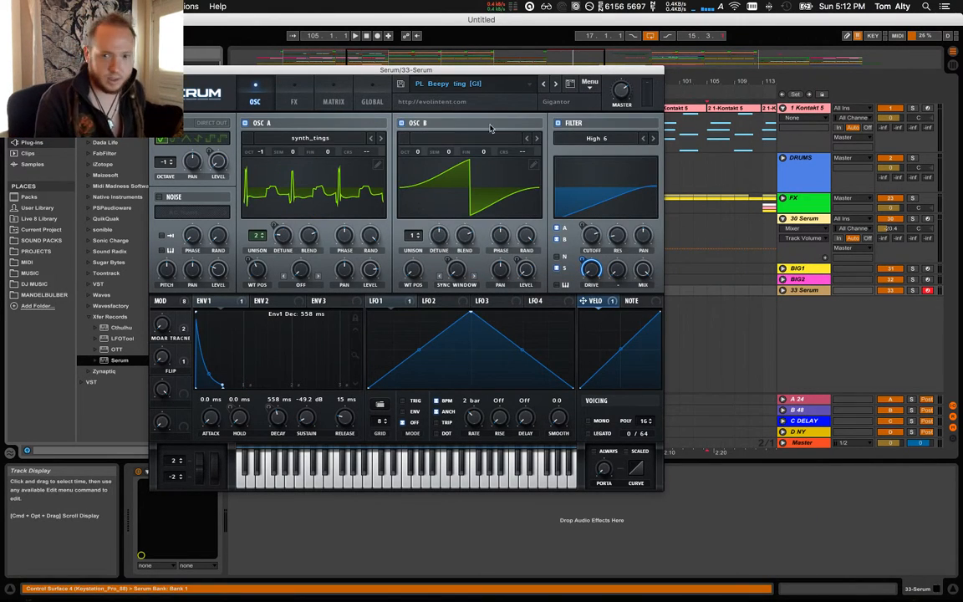
Load the Plucked preset PL Tinkerbell [DRK] in the new Serum instrument.
left_click(480, 92)
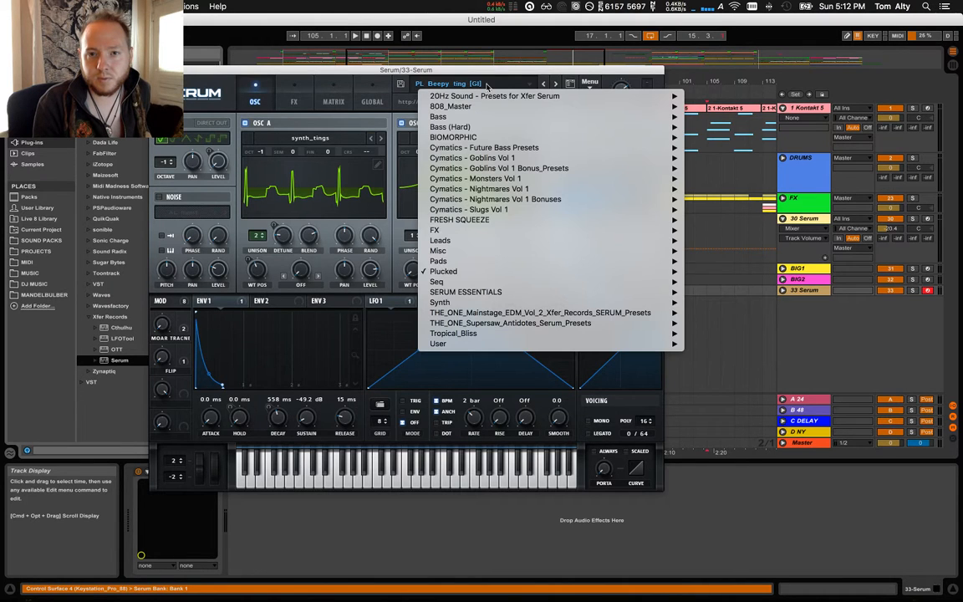
mouse_move(478, 274)
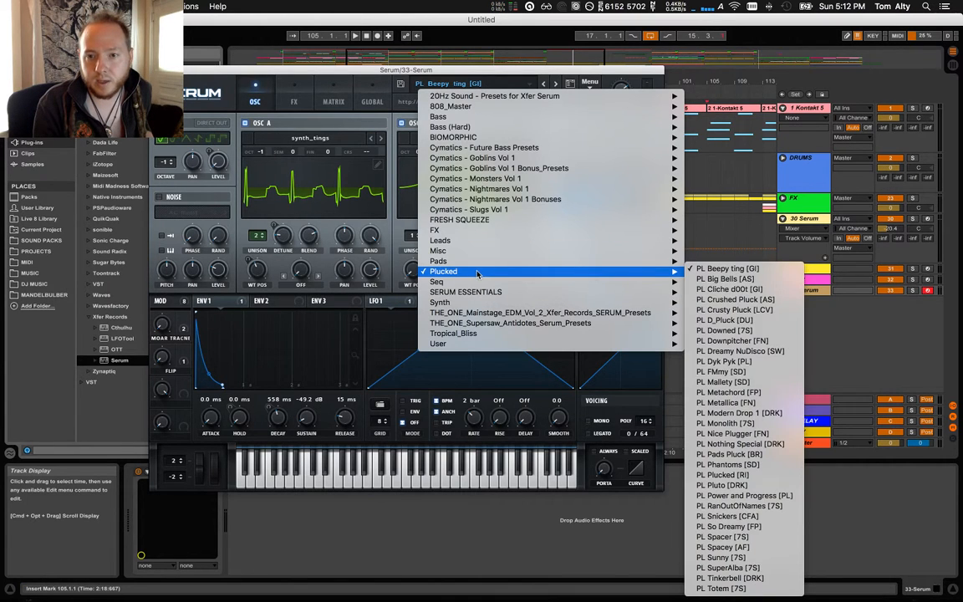
left_click(769, 580)
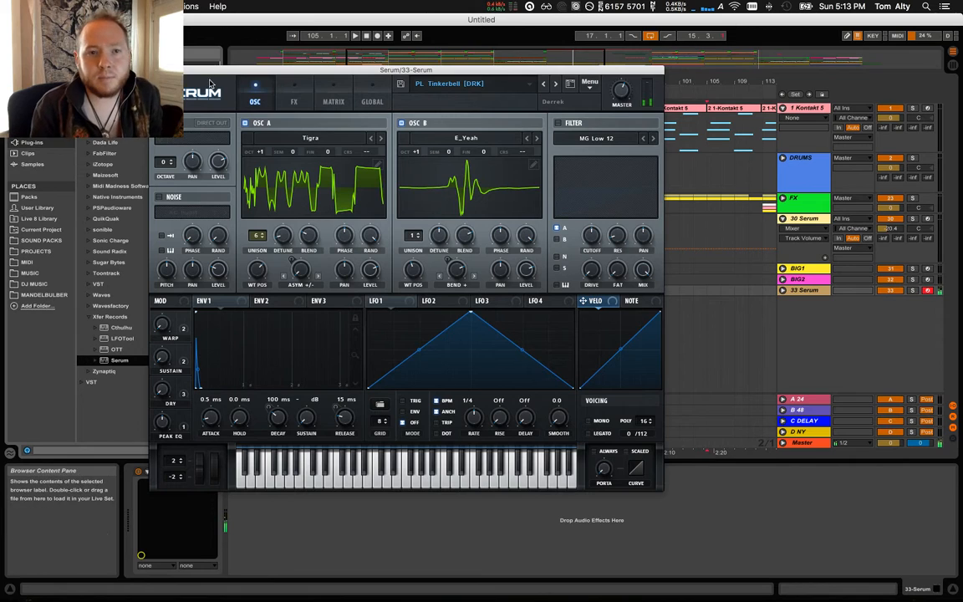
Review the Tinkerbell preset's effects chain in Serum's FX section and close the plug-in window.
left_click(293, 101)
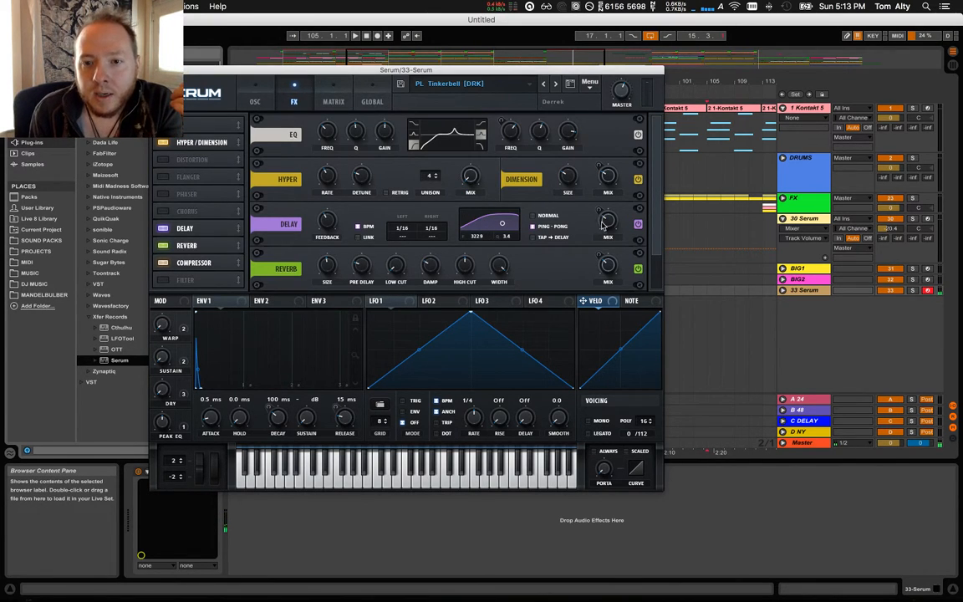
scroll(593, 176, "down", 2)
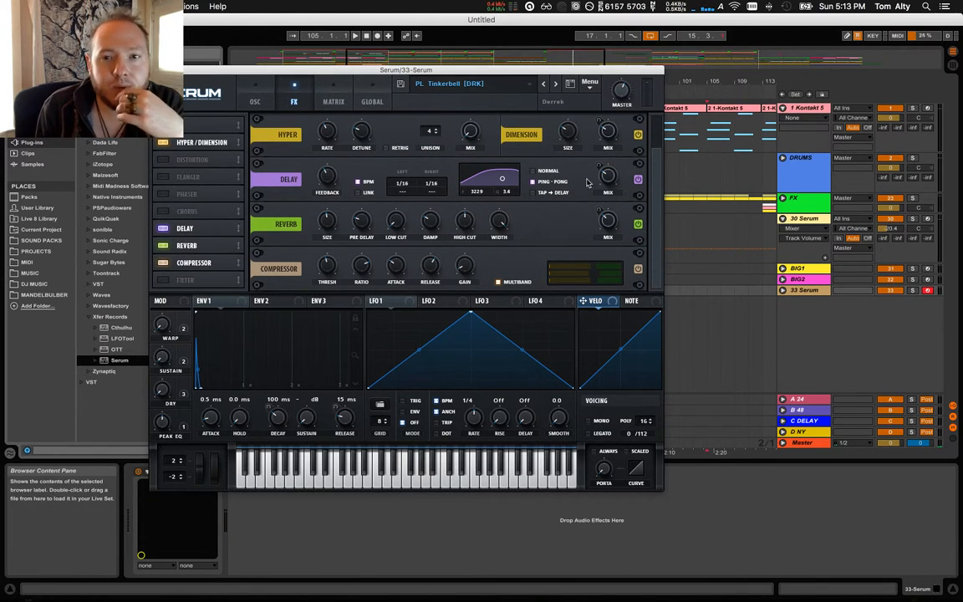
left_click_drag(658, 193, 656, 151)
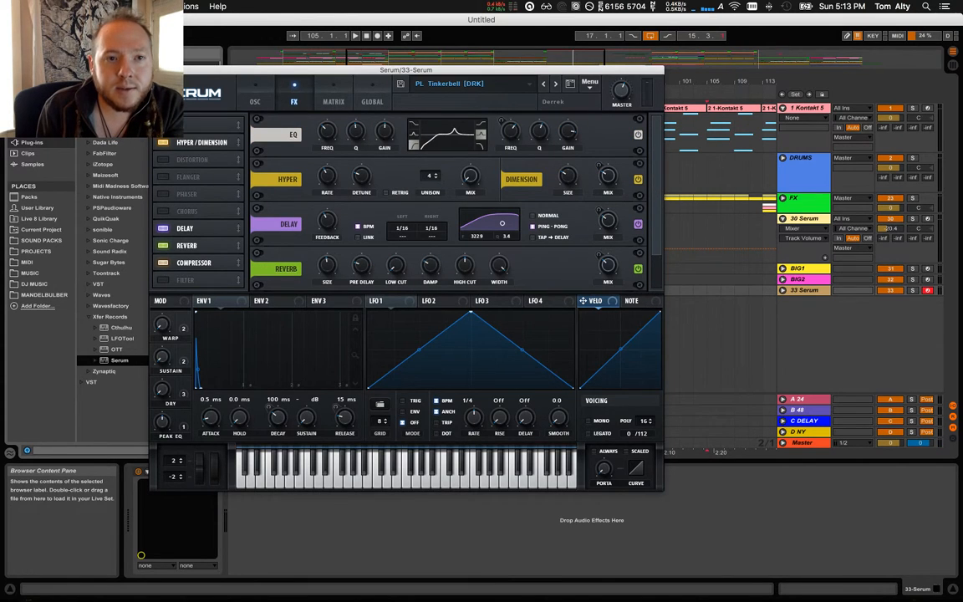
left_click(156, 70)
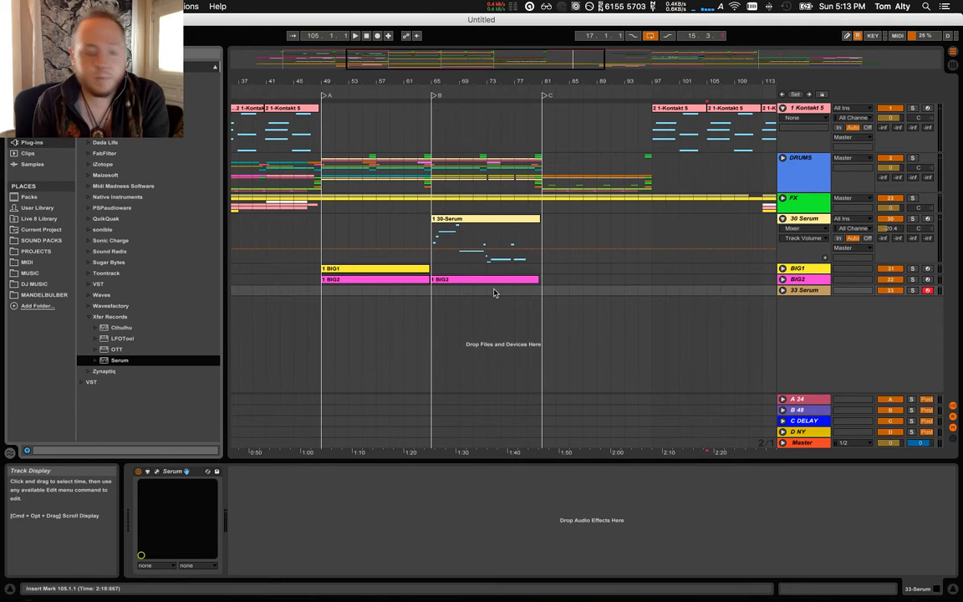
Add an Arpeggiator MIDI effect before Serum on the 33 Serum track and set its style to Random.
left_click(328, 318)
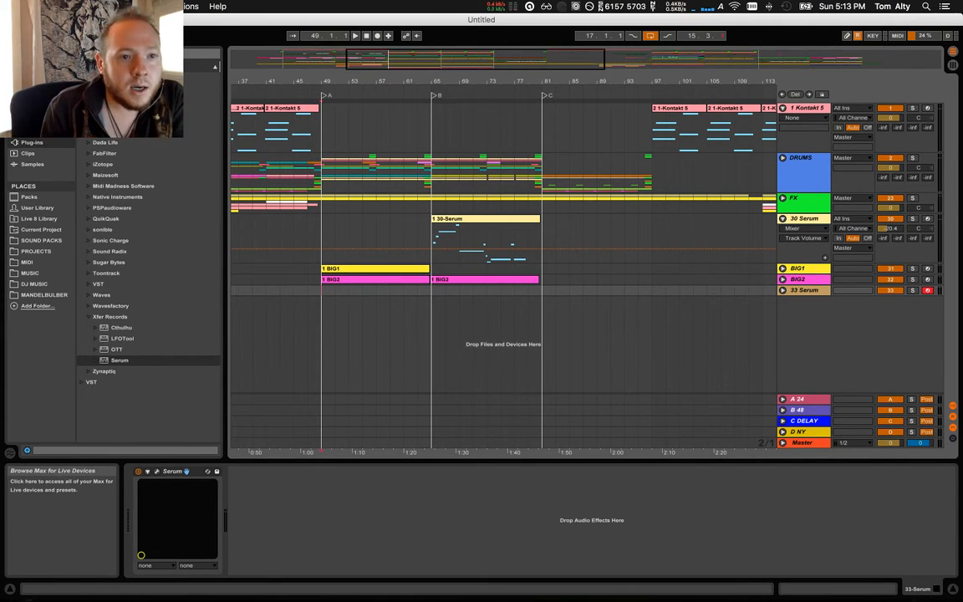
left_click(32, 121)
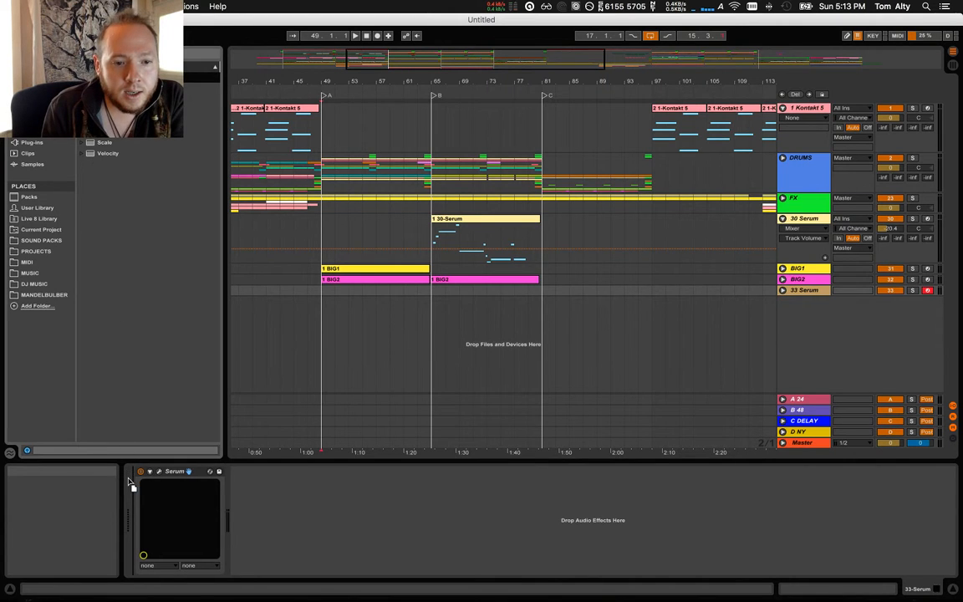
left_click_drag(127, 478, 130, 485)
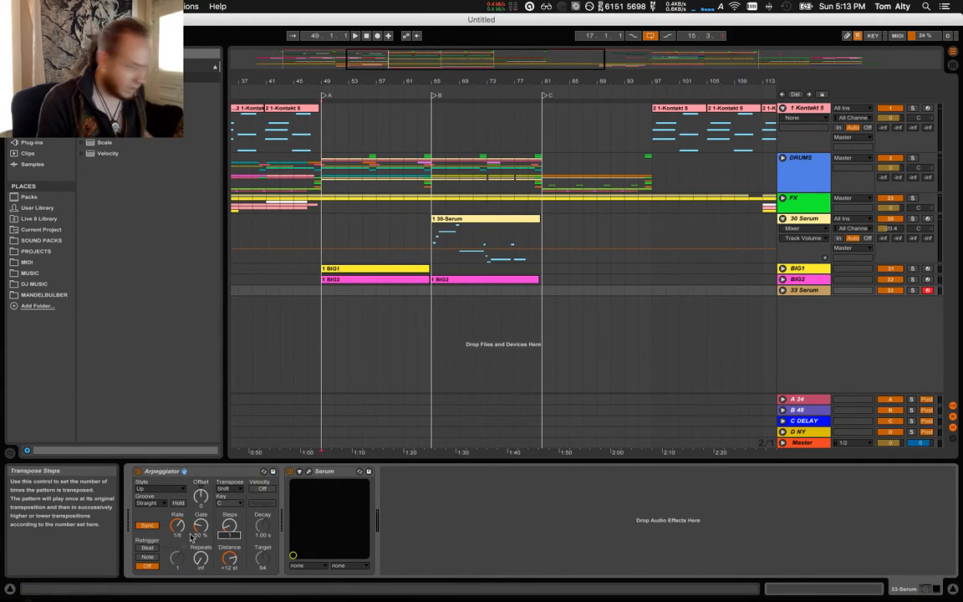
left_click(163, 491)
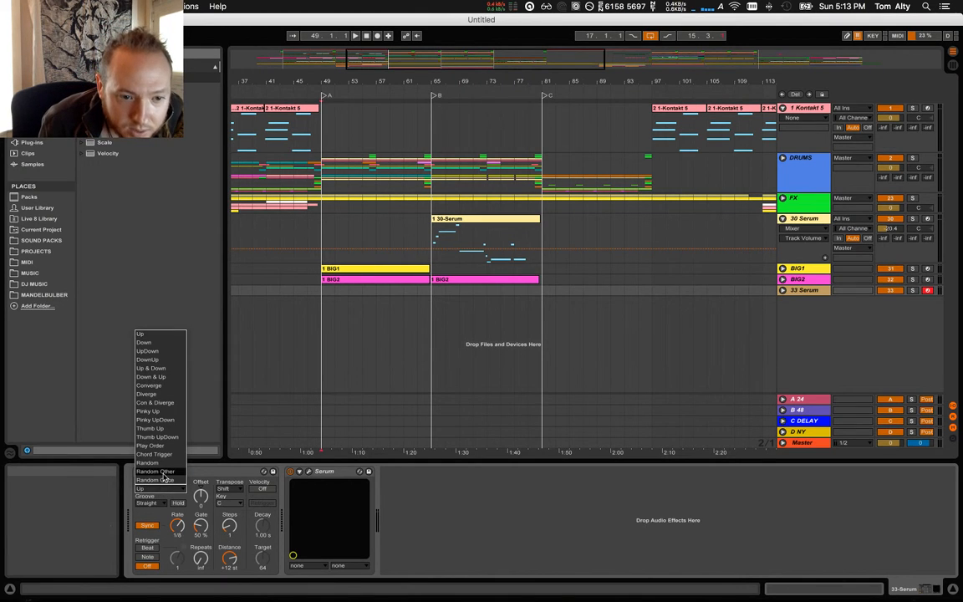
left_click(148, 462)
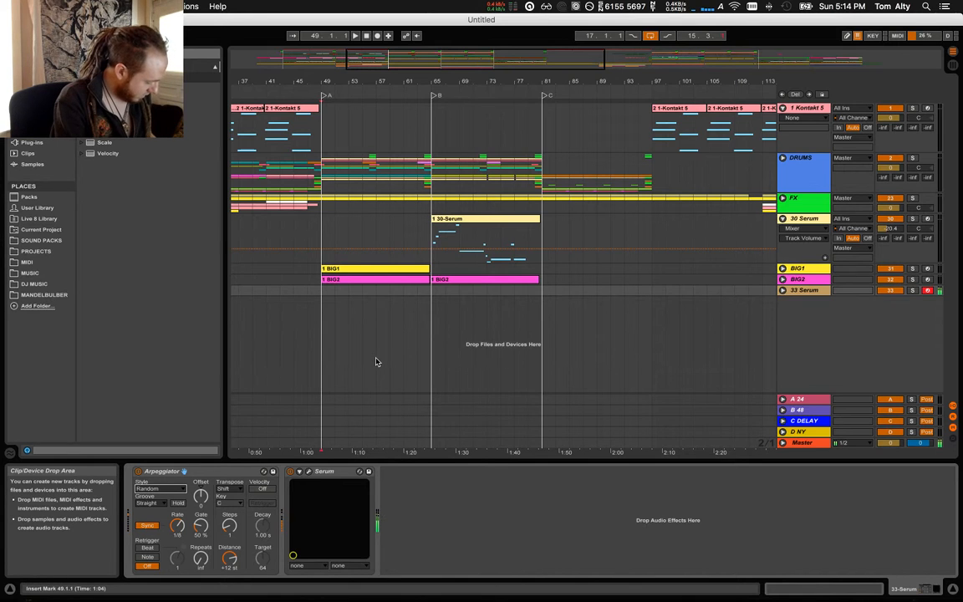
Record a MIDI part on the 33 Serum track from locator A at bar 49 to just past bar 57.
left_click(326, 235)
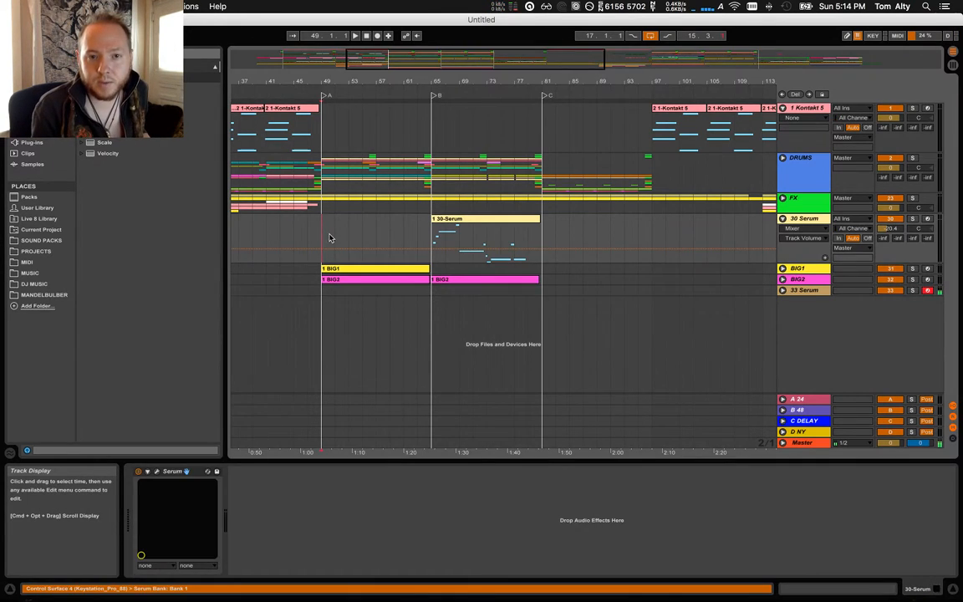
left_click(376, 35)
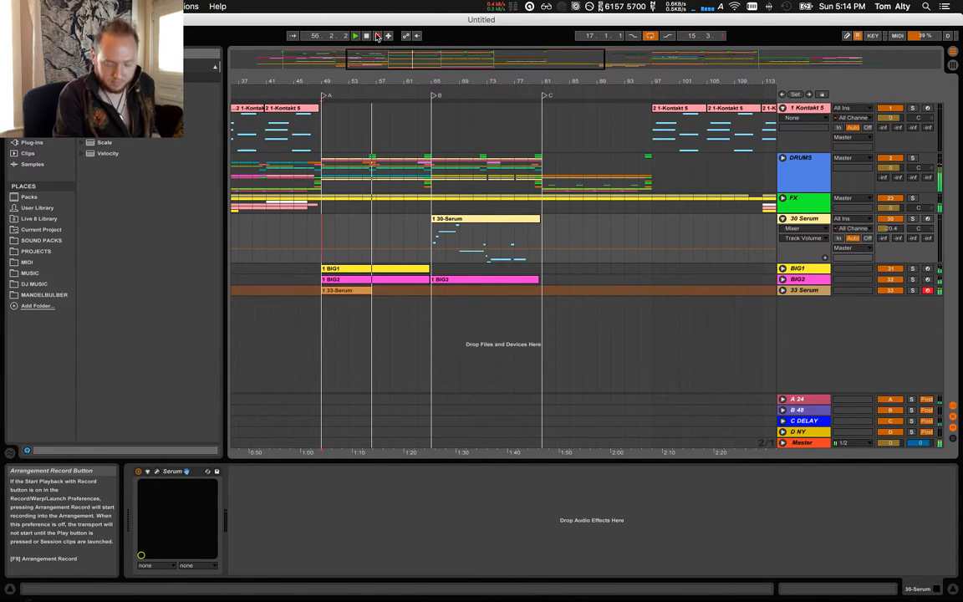
left_click(377, 36)
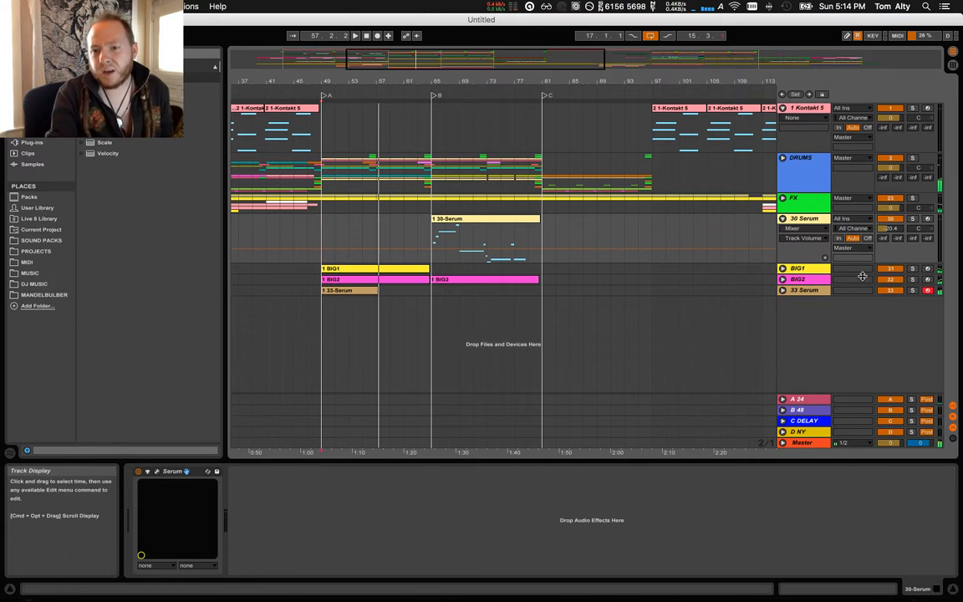
Unfold the 33 Serum track, duplicate the recorded clip and trim the copy's end to bar 65.
left_click(782, 291)
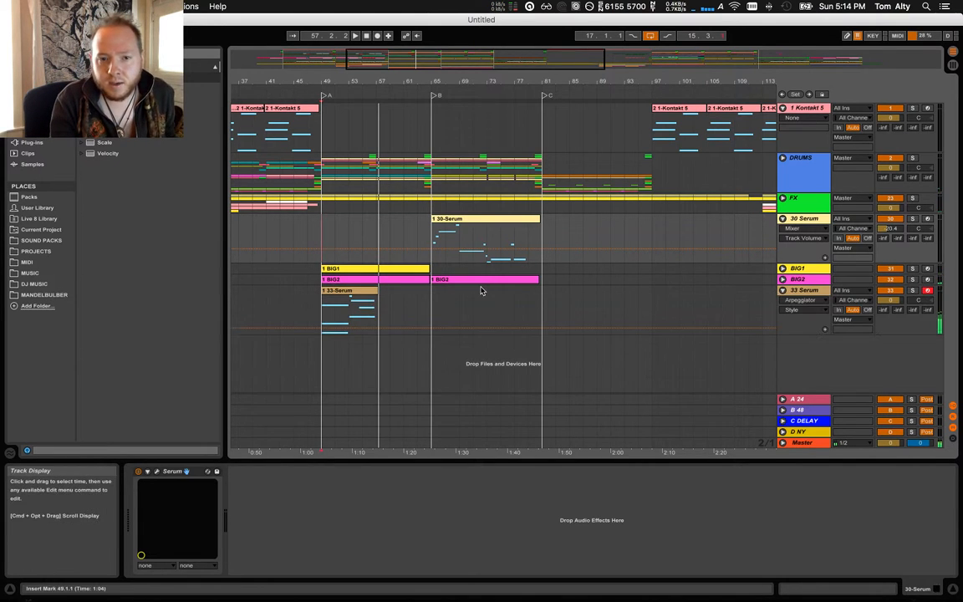
left_click(373, 290)
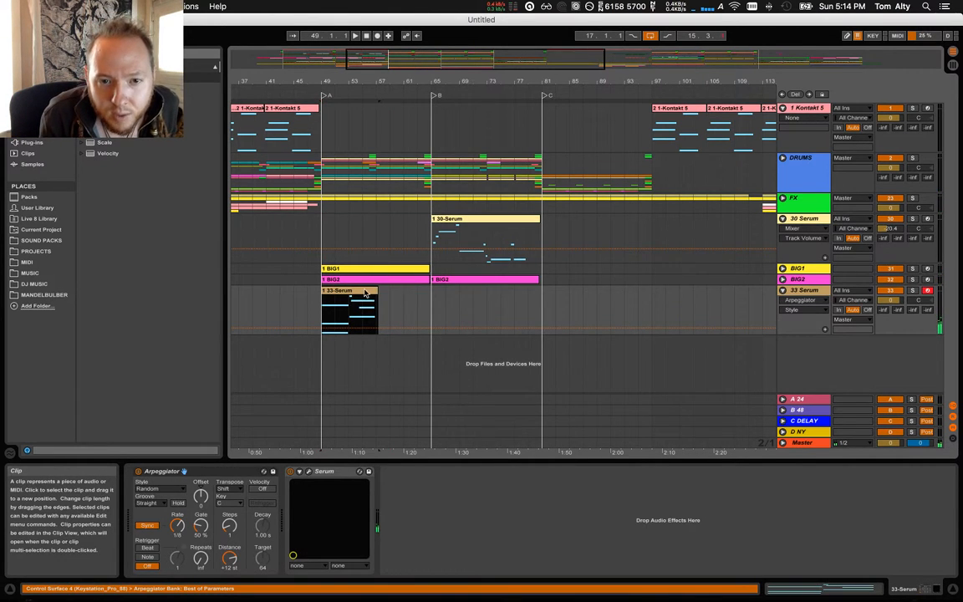
key("super+d")
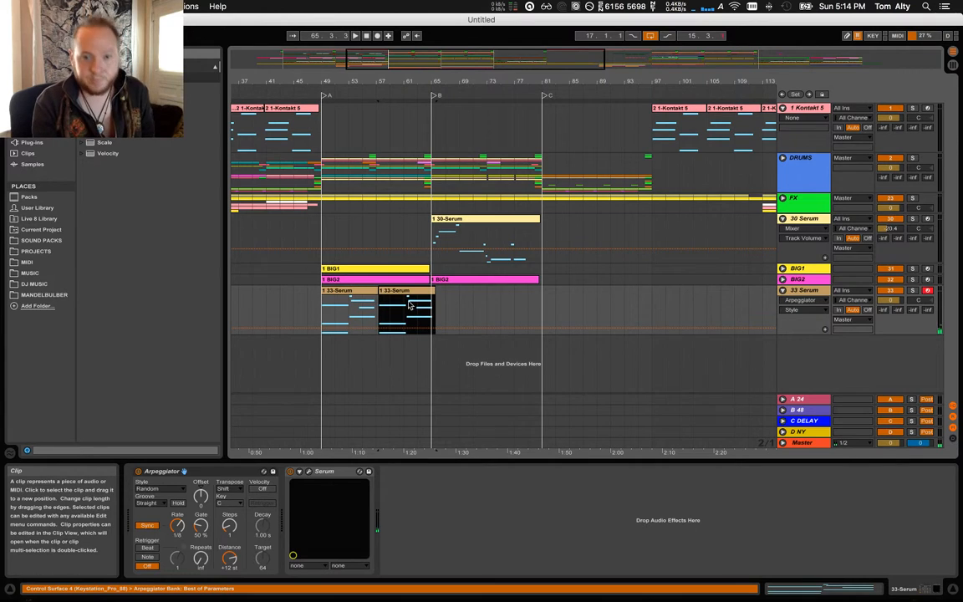
left_click(487, 308)
left_click_drag(432, 290, 430, 290)
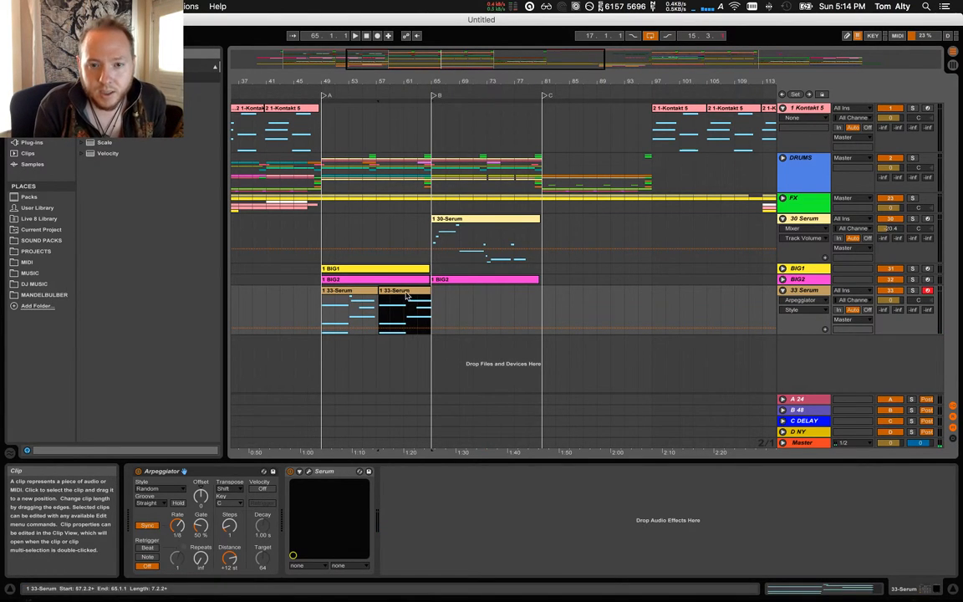
Move the duplicated 33 Serum clip to start at bar 57 and extend its end to locator B.
left_click_drag(376, 82, 376, 155)
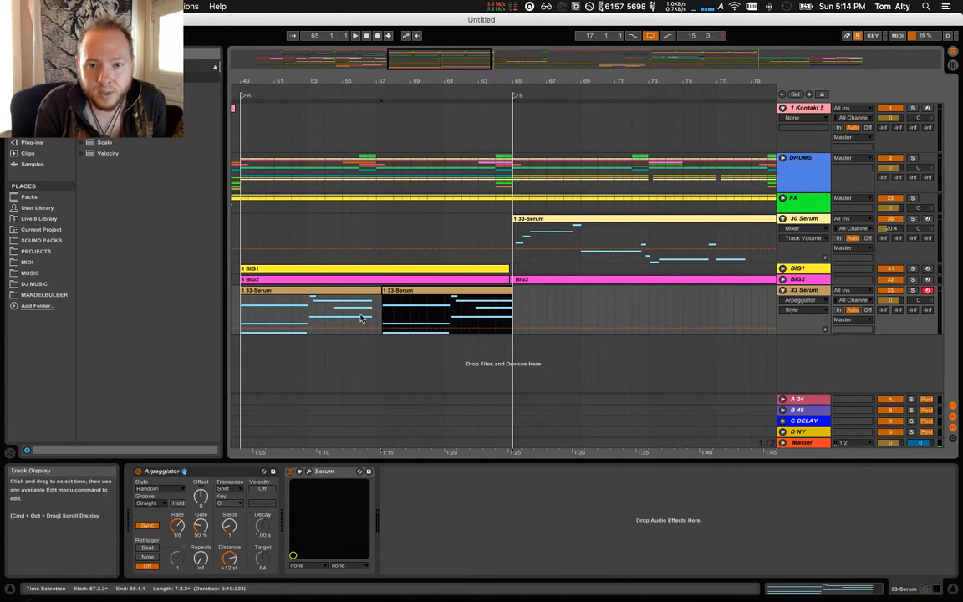
left_click_drag(401, 293, 396, 293)
left_click(558, 309)
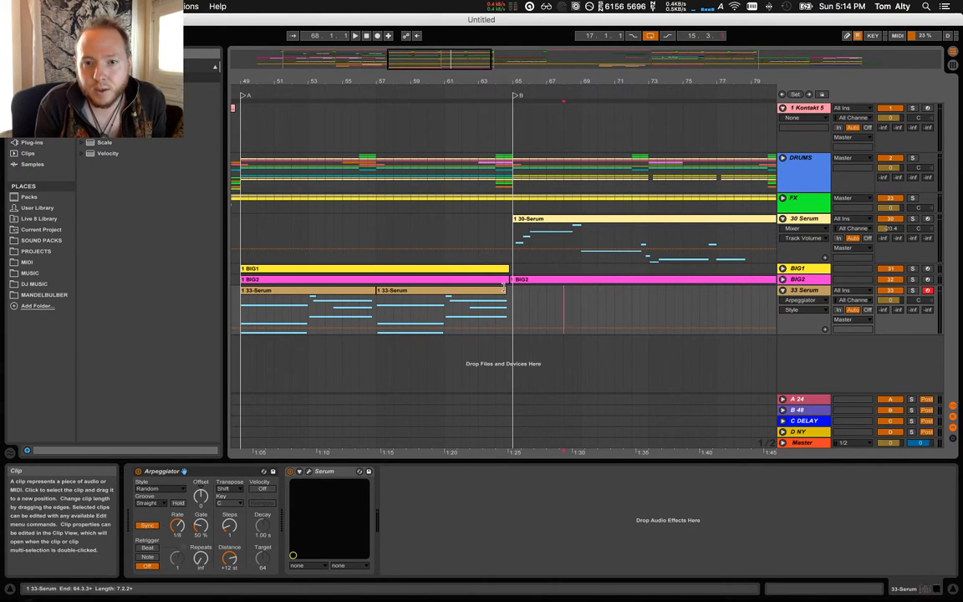
left_click_drag(506, 290, 513, 290)
left_click_drag(450, 80, 449, 53)
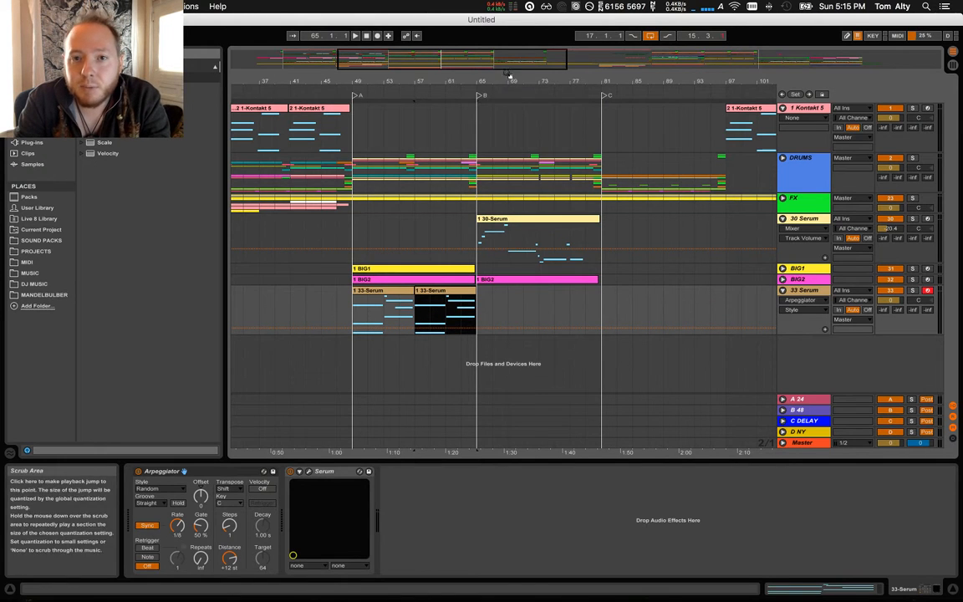
Play back from locator B and set the volumes of 30 Serum to -22.6 dB and BIG2 to -21.0 dB in the mixer.
left_click_drag(513, 82, 478, 84)
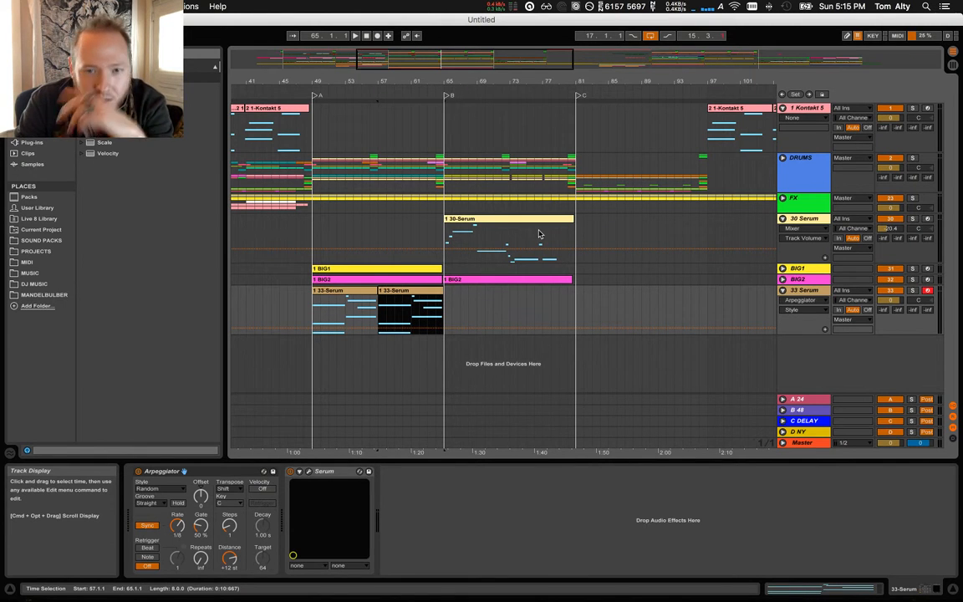
left_click(353, 308)
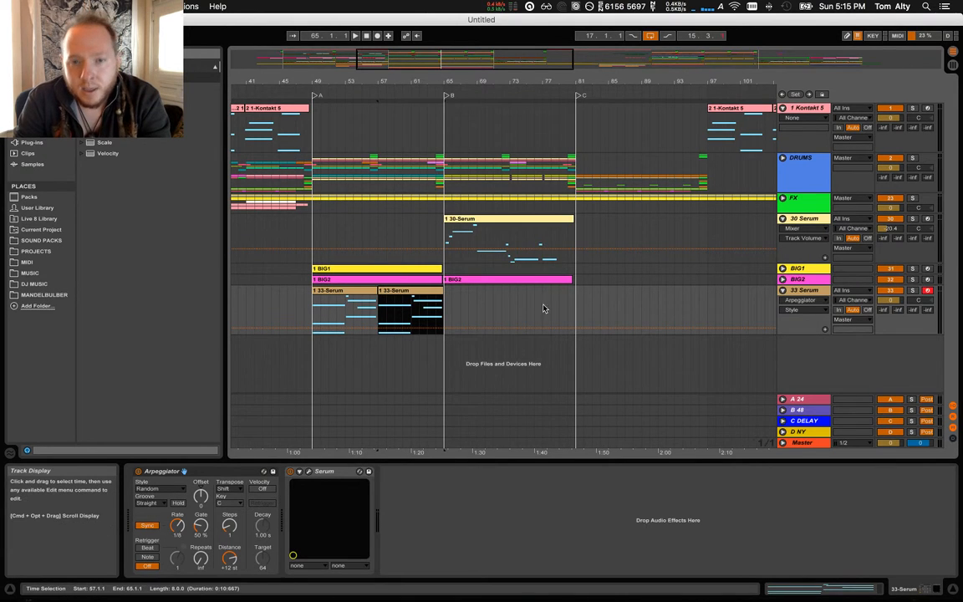
left_click(446, 305)
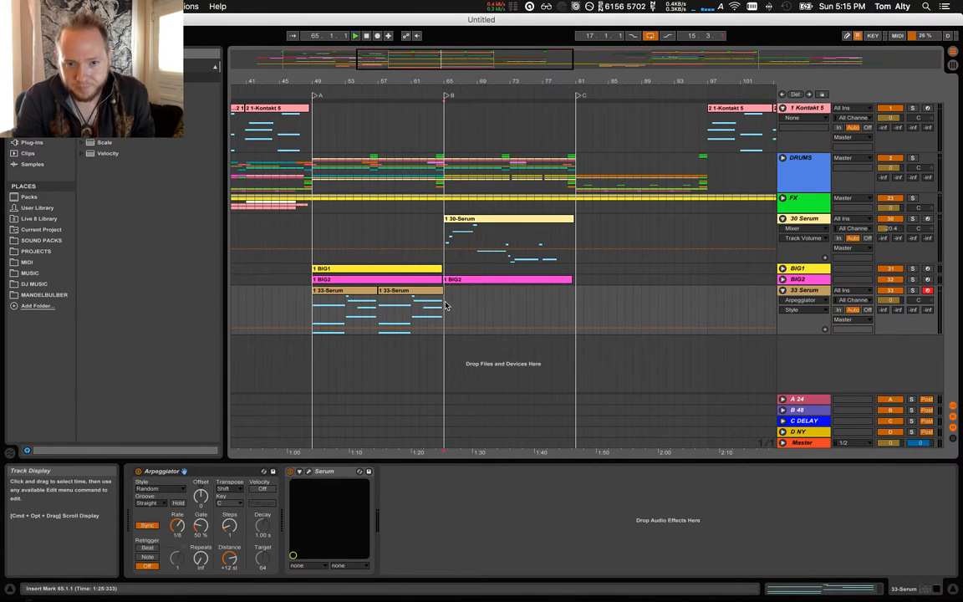
key("space")
left_click(832, 224)
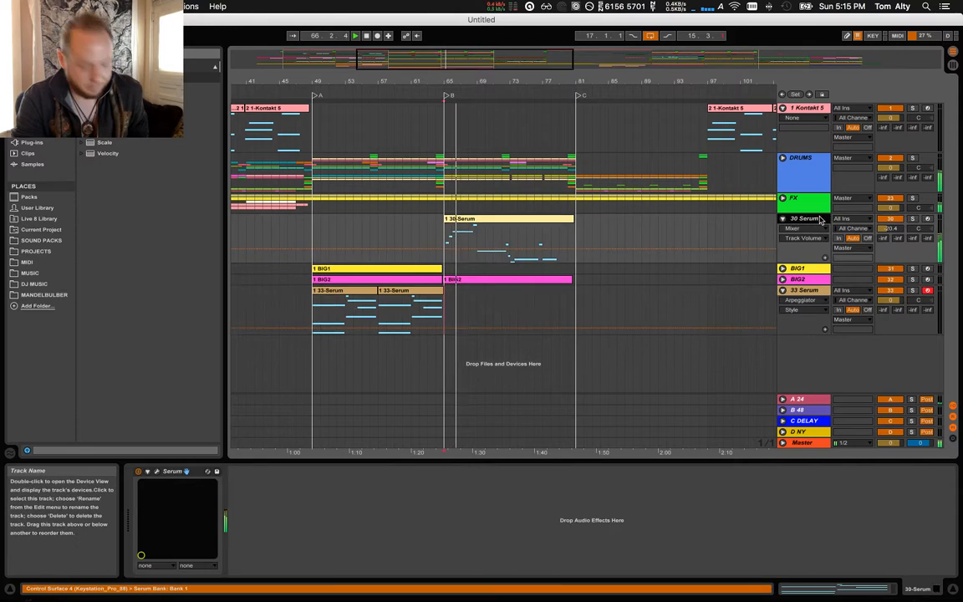
key("Tab")
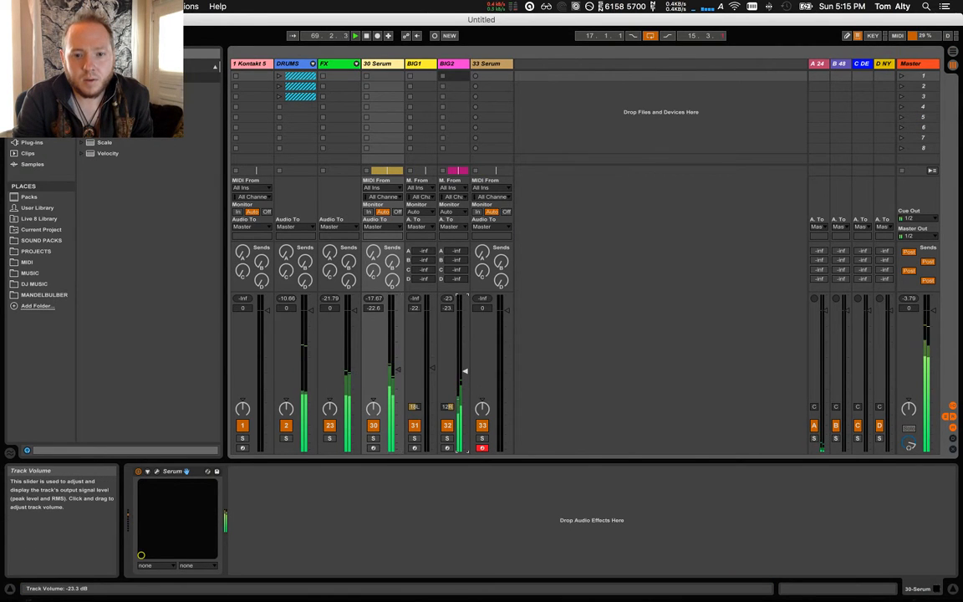
key("Tab")
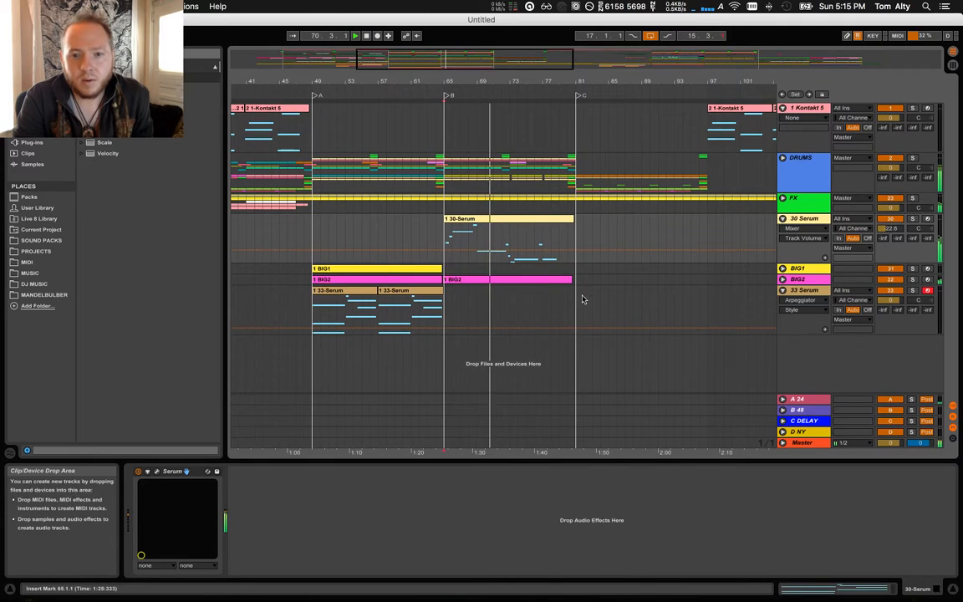
Unfold the BIG2 track, align the start of its second clip with locator B at bar 65, and stop playback.
left_click(782, 279)
left_click_drag(459, 81, 459, 134)
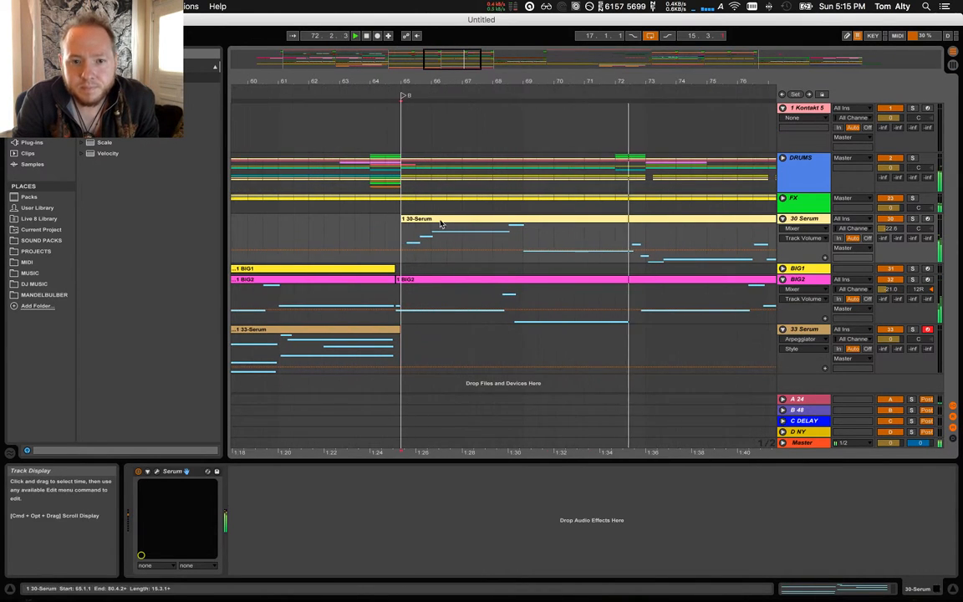
left_click(443, 281)
left_click(446, 268)
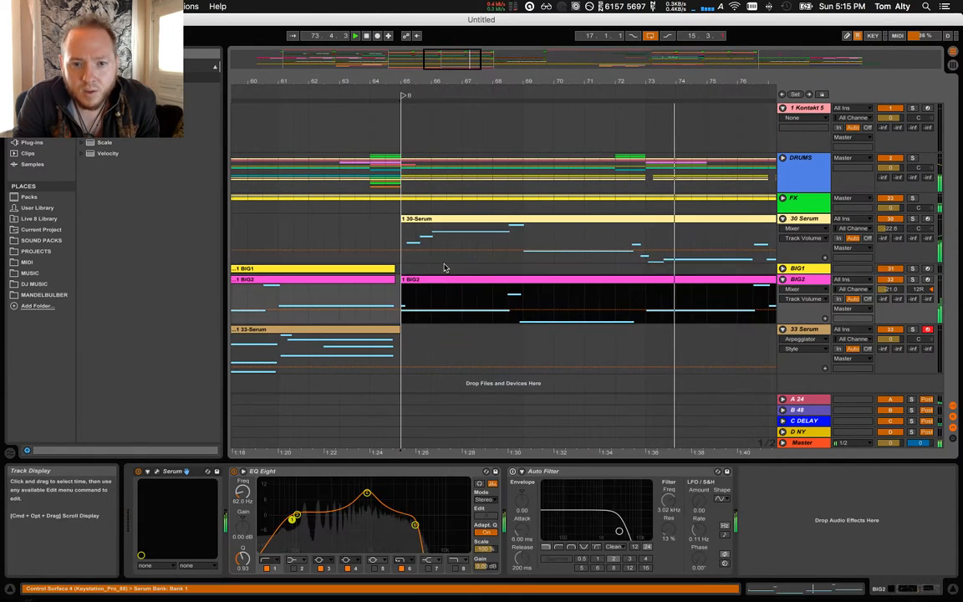
left_click_drag(492, 82, 491, 48)
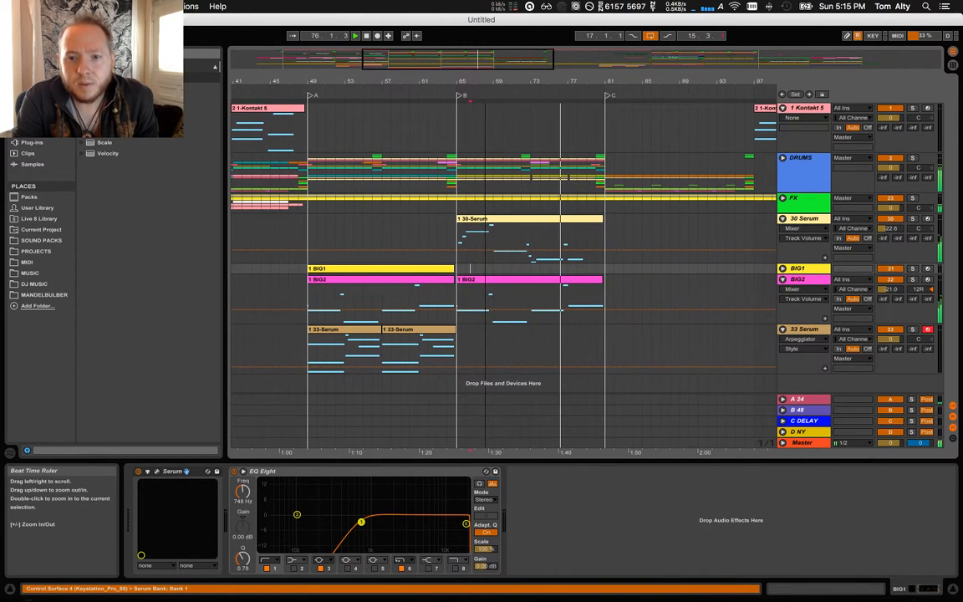
left_click(625, 269)
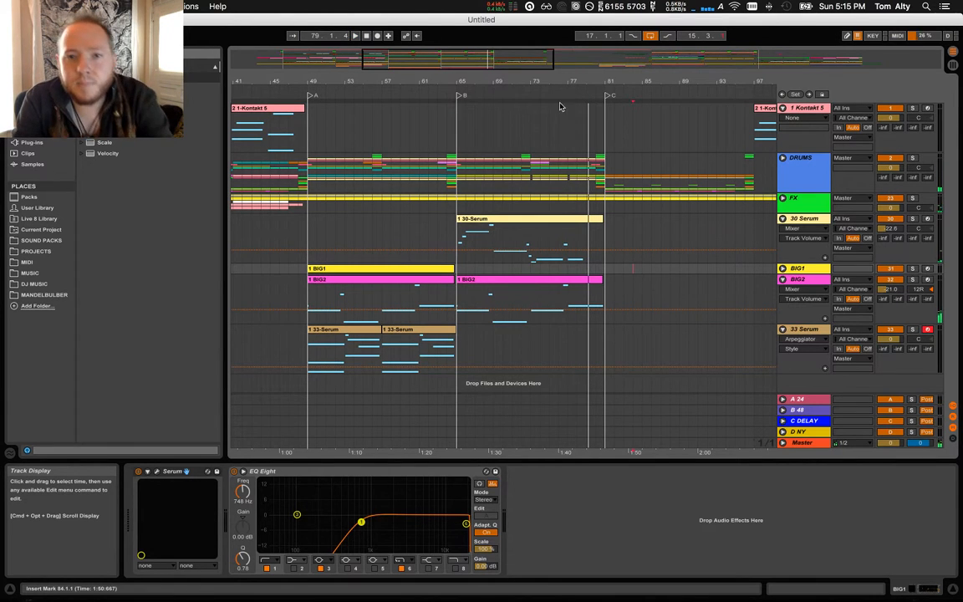
left_click_drag(493, 77, 451, 82)
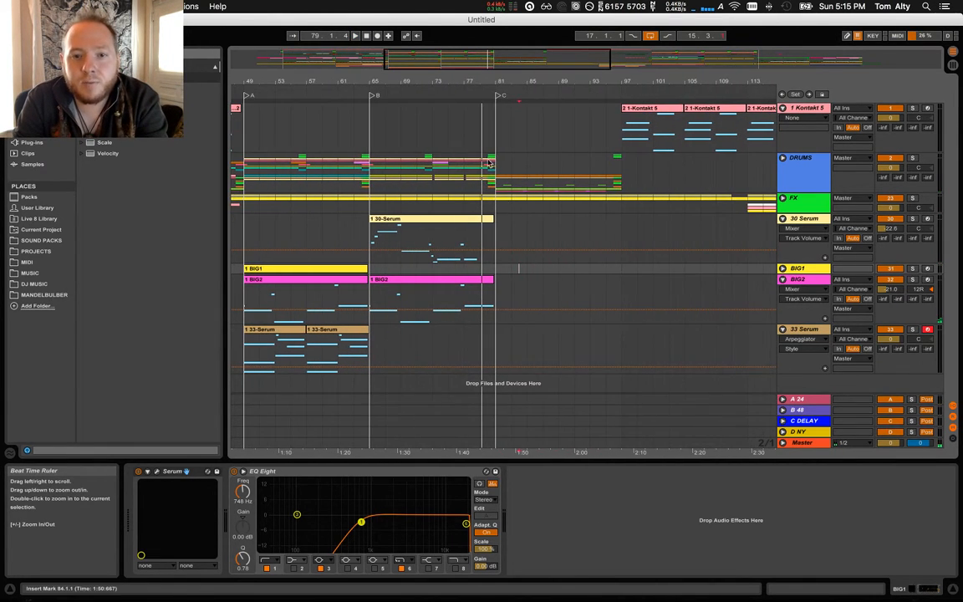
key("super+alt+l")
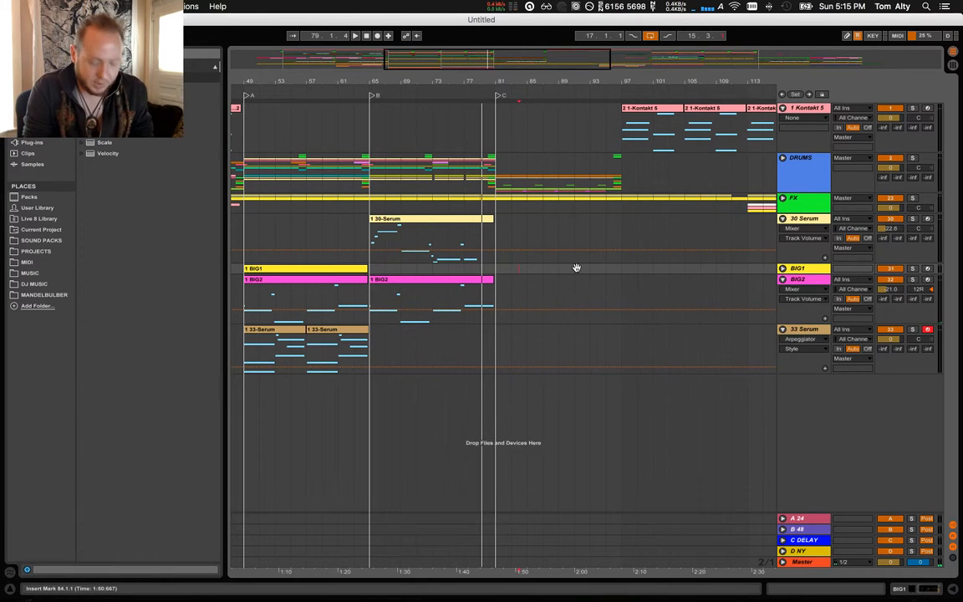
key("super+alt+b")
left_click_drag(235, 76, 358, 68)
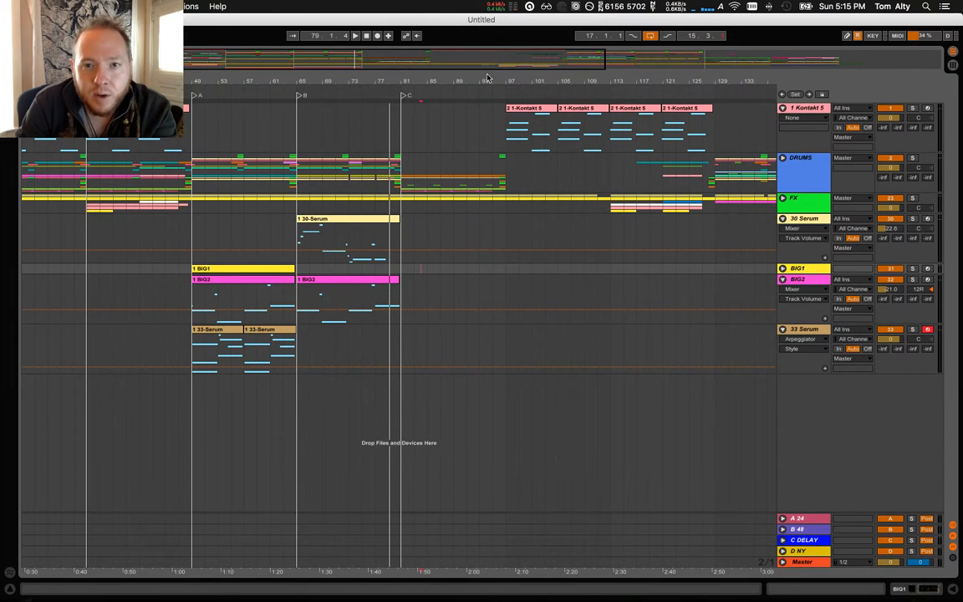
left_click_drag(488, 79, 443, 68)
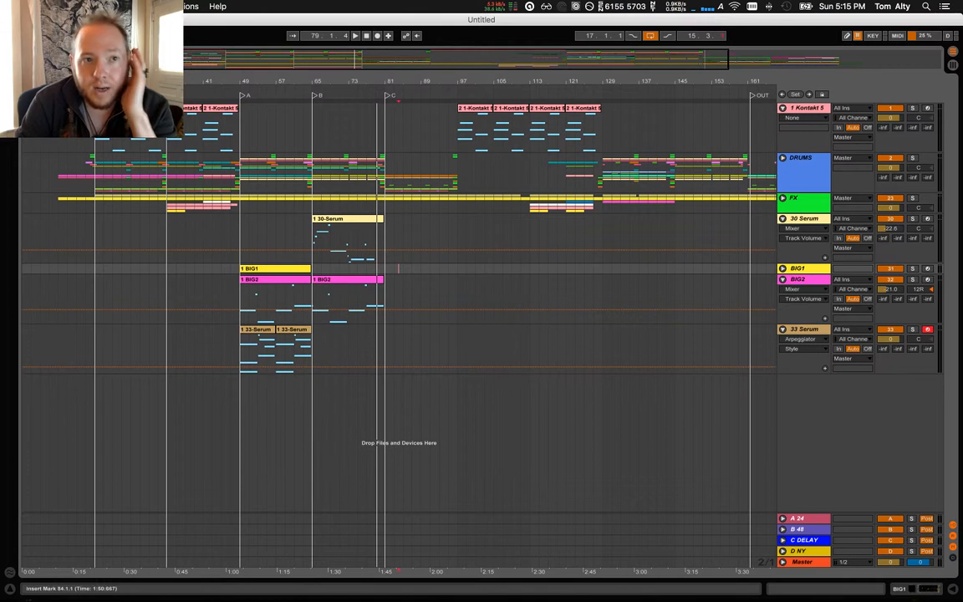
key("alt+super+b")
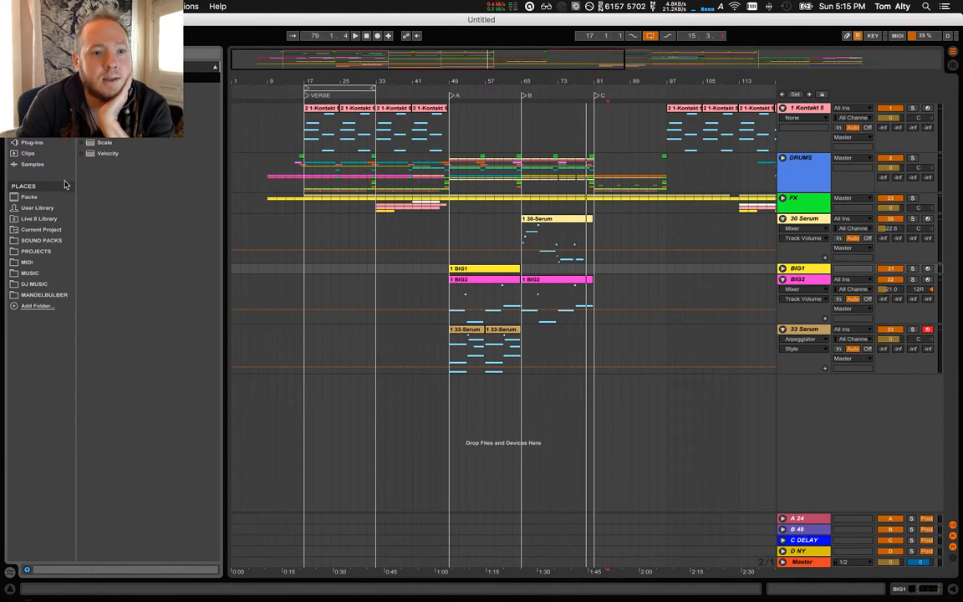
Load the Xfer Records Serum plug-in onto a new MIDI track below 33 Serum and close its plug-in window.
left_click(32, 142)
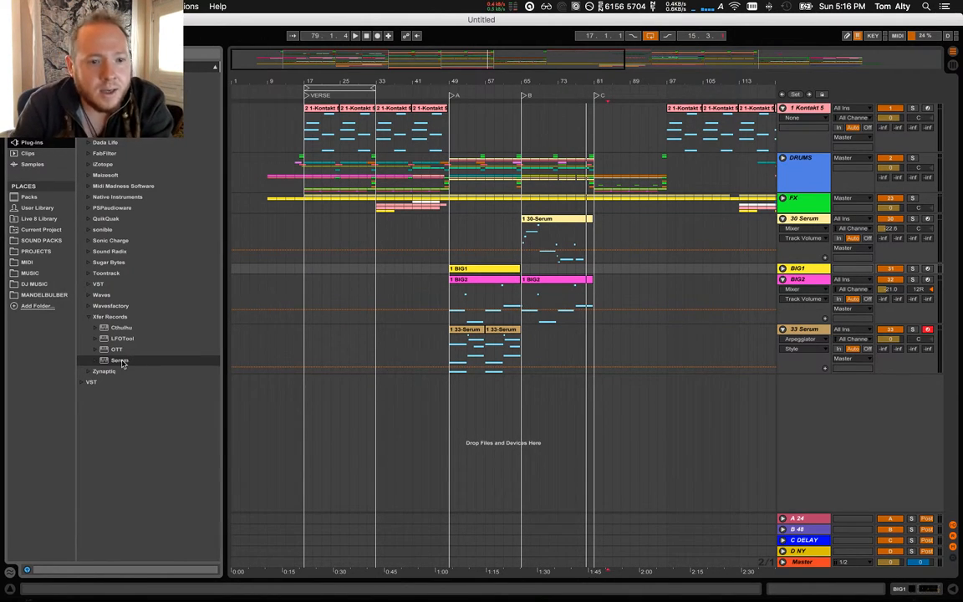
left_click_drag(136, 360, 326, 407)
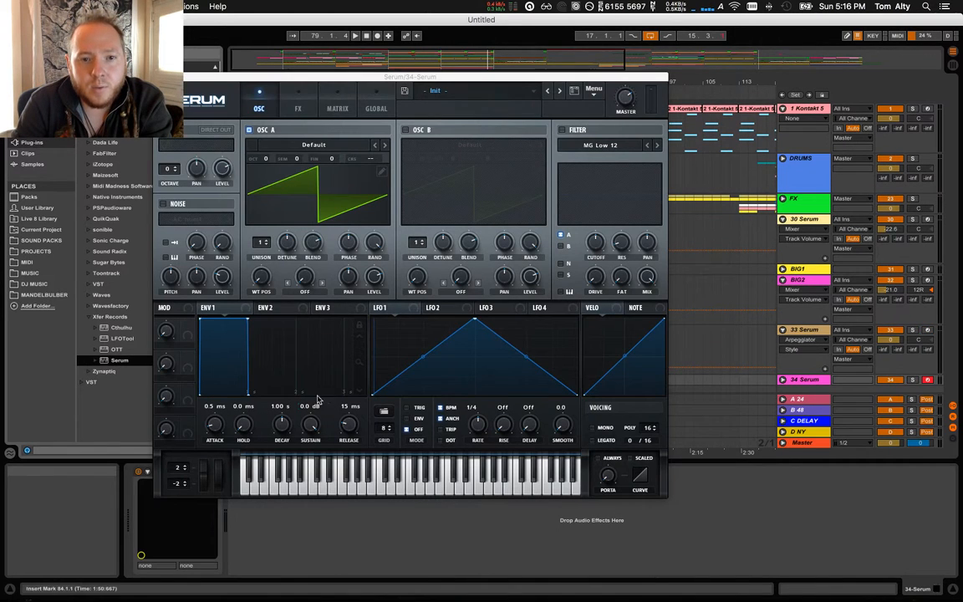
left_click(170, 77)
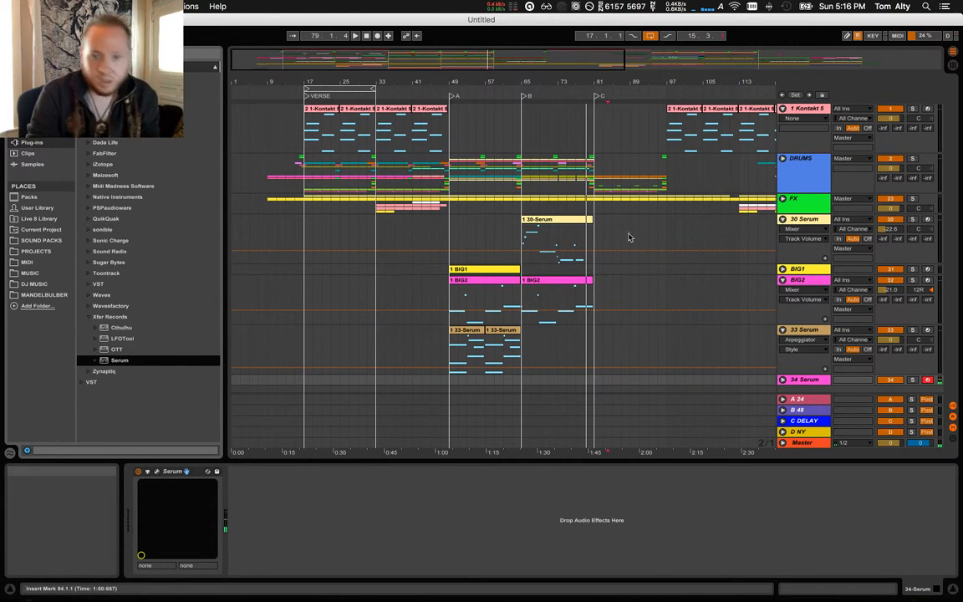
Place the insert marker at locator C, bar 81, on the 33 Serum track.
left_click_drag(664, 82, 649, 122)
left_click_drag(528, 286, 488, 292)
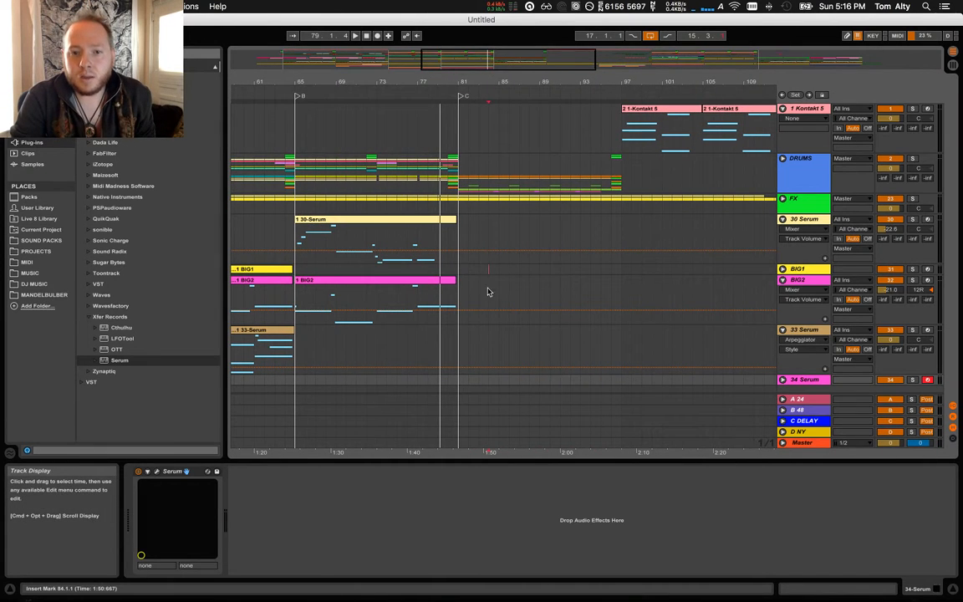
left_click(447, 351)
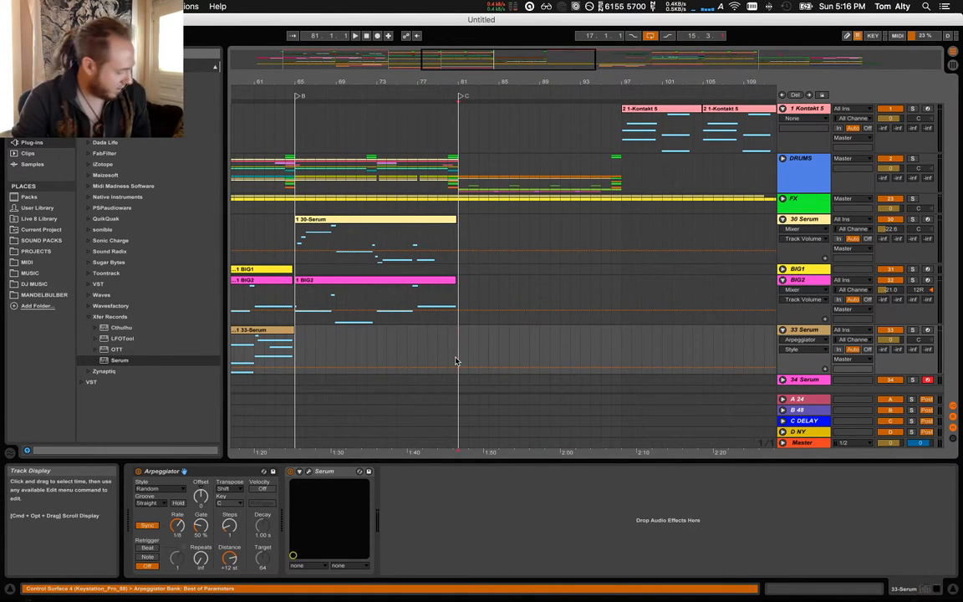
left_click(455, 361)
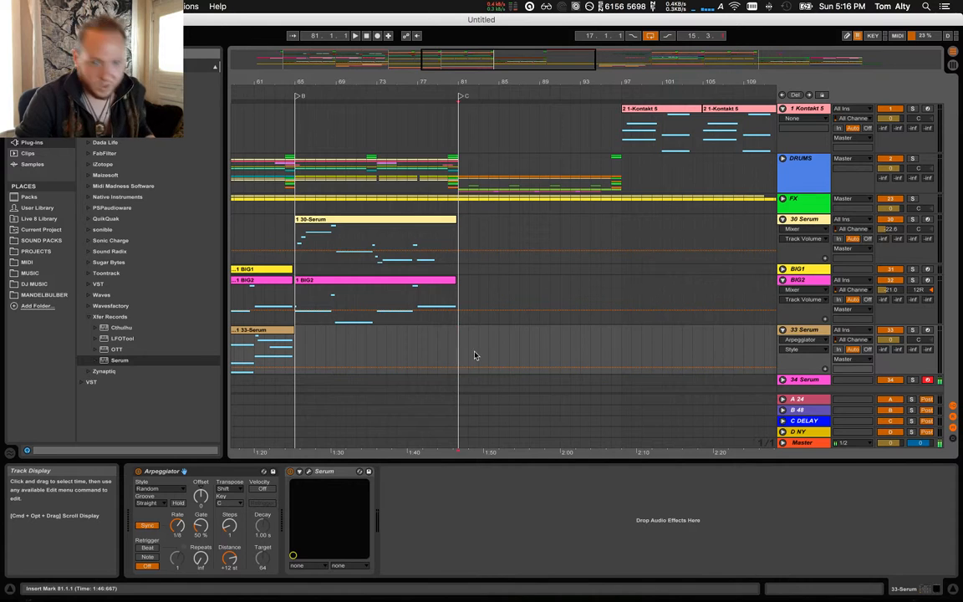
Record a MIDI part of about four bars on the 34 Serum track, starting at locator C.
left_click_drag(464, 92, 451, 81)
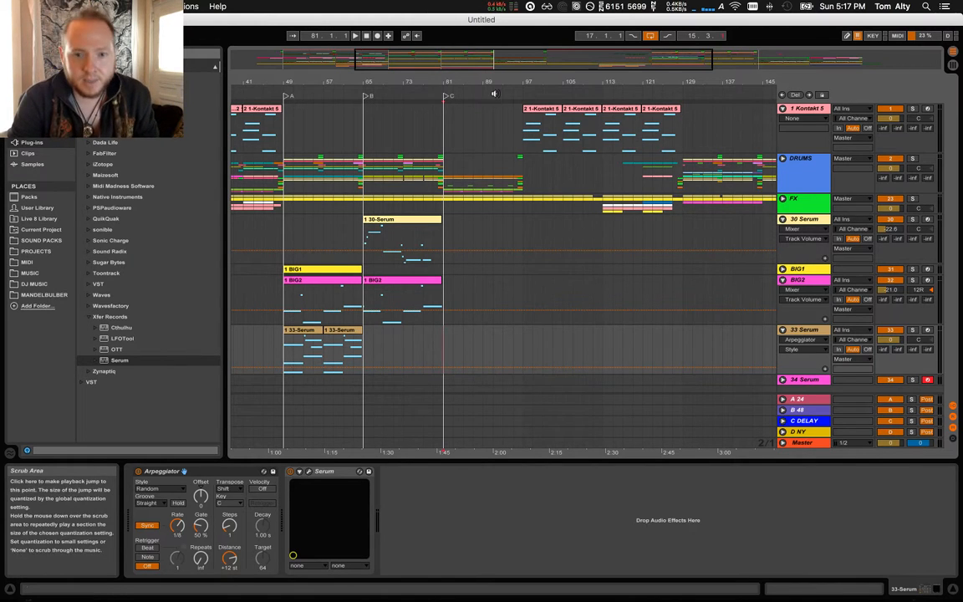
left_click_drag(501, 81, 500, 119)
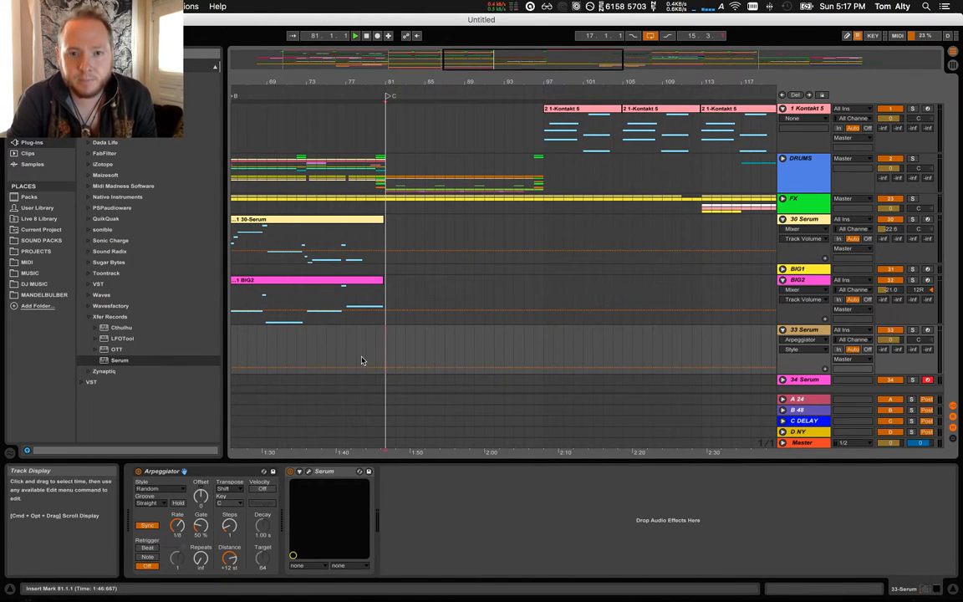
key("space")
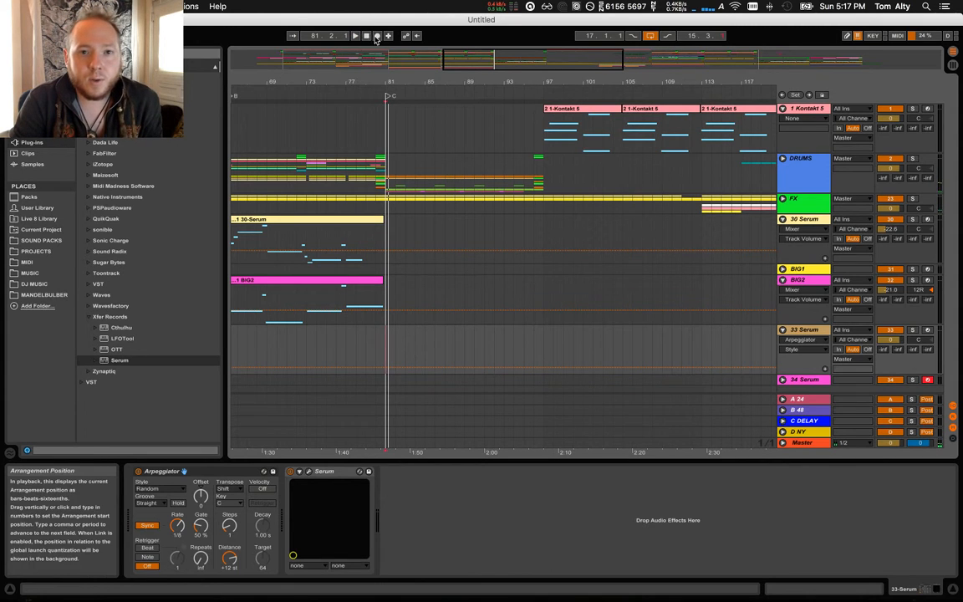
left_click(378, 35)
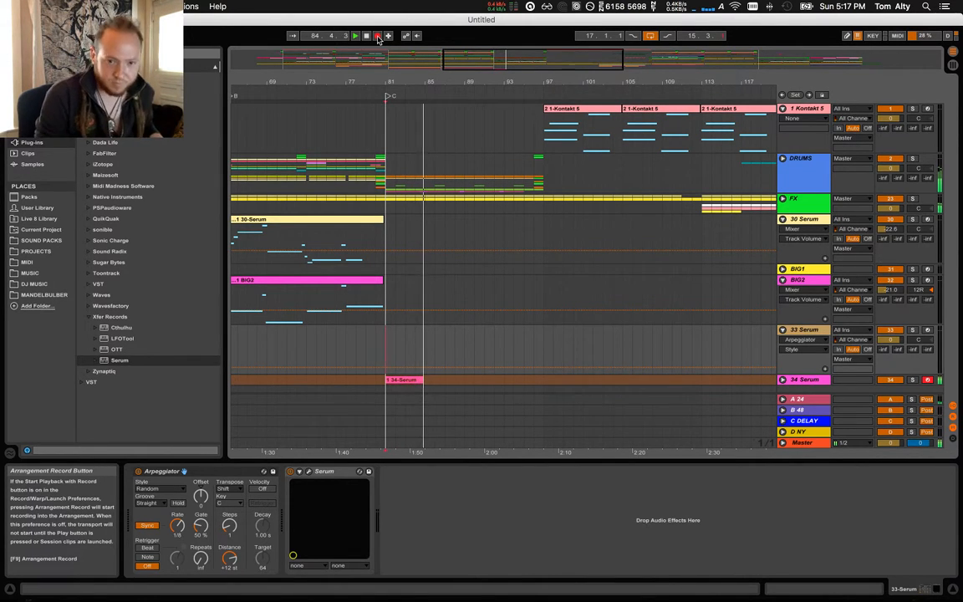
left_click(377, 35)
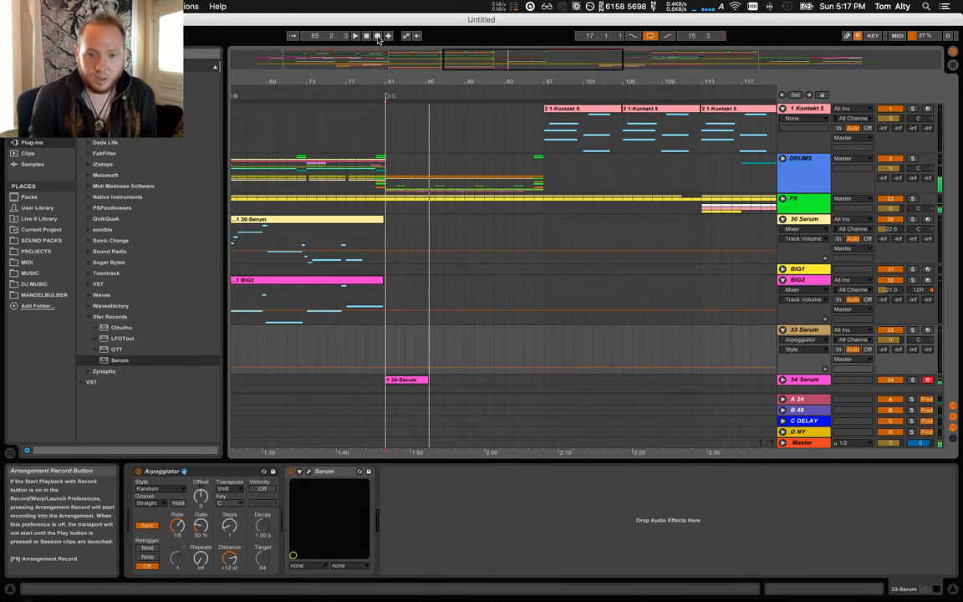
Unfold the 34 Serum track and trim the end of its recorded clip to bar 85.
left_click(782, 379)
left_click(574, 324)
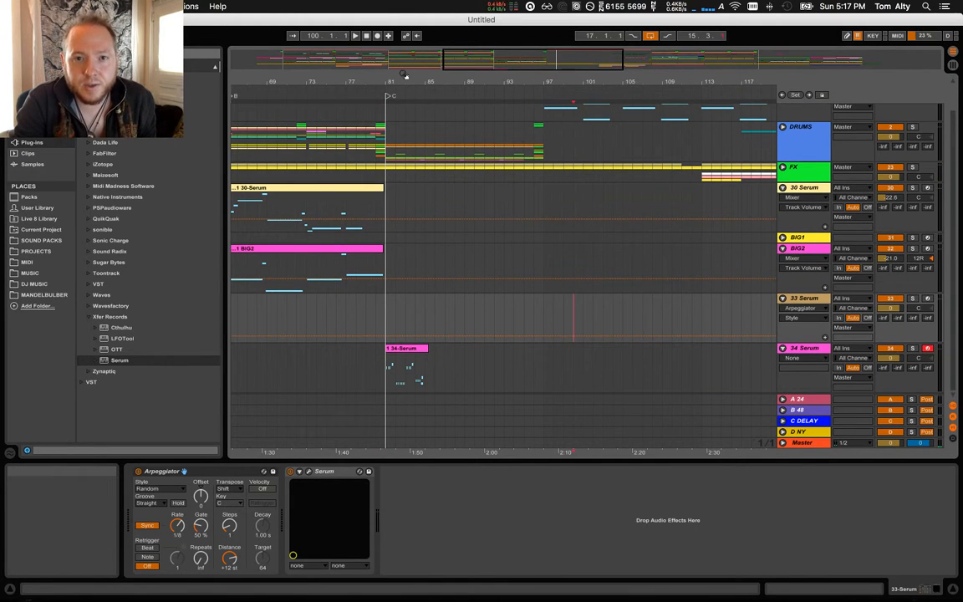
left_click_drag(403, 80, 404, 125)
left_click_drag(461, 351, 449, 353)
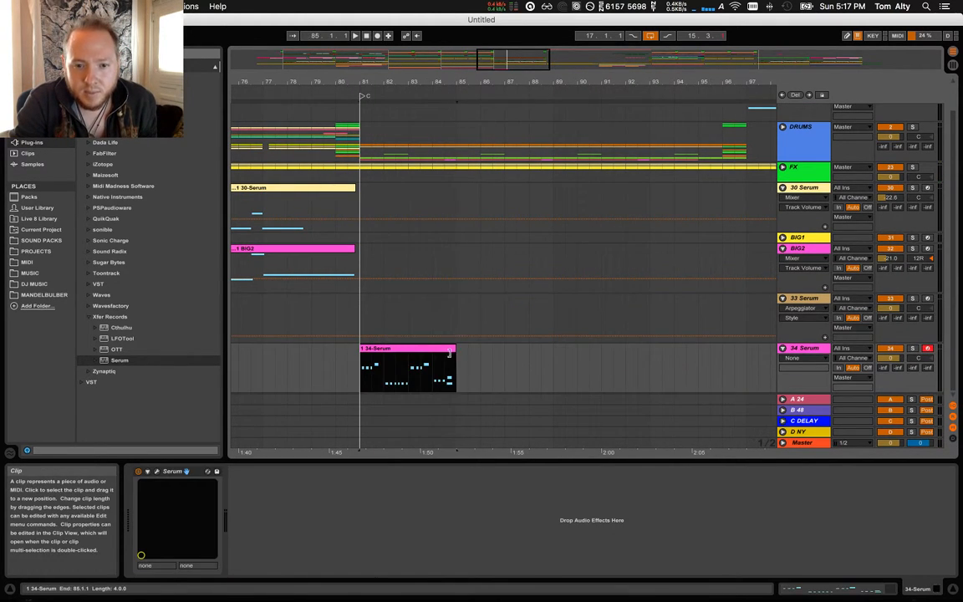
Open the 34 Serum clip in the note editor, play it back and delete the stray A3 note near its end.
double_click(449, 372)
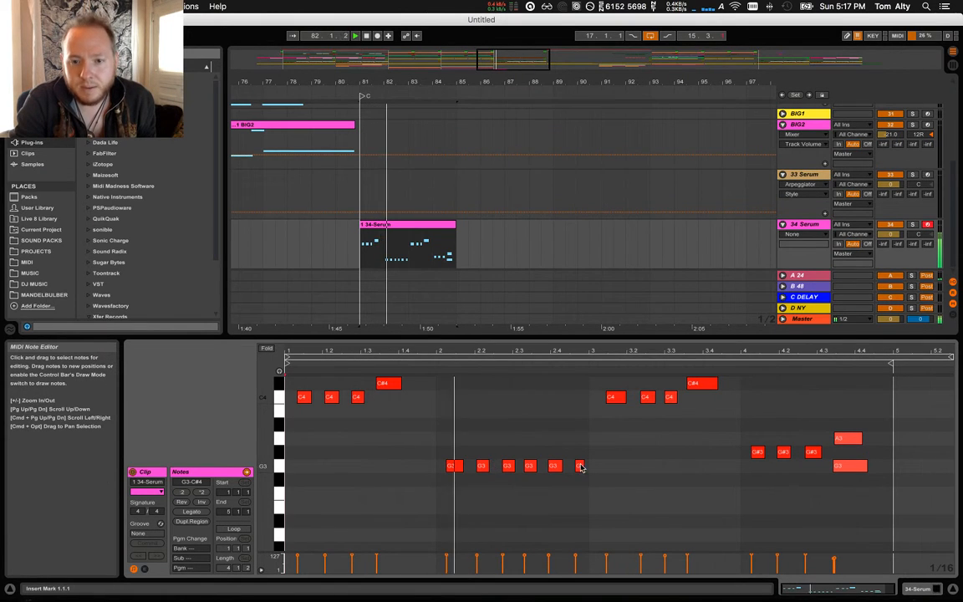
left_click(842, 440)
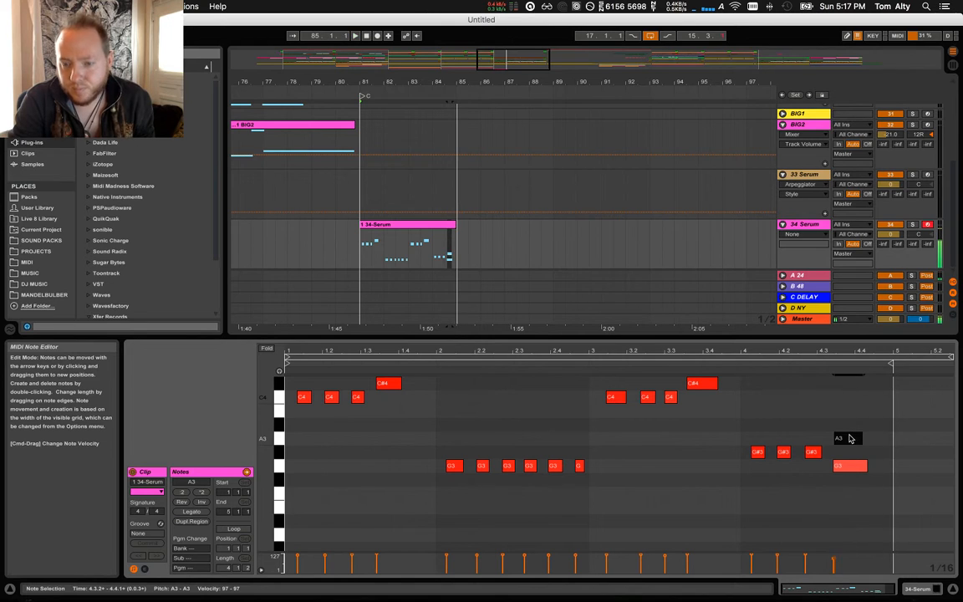
key("space")
key("Delete")
Try to quantize all notes in the 34 Serum clip, and undo the quantization.
key("super+a")
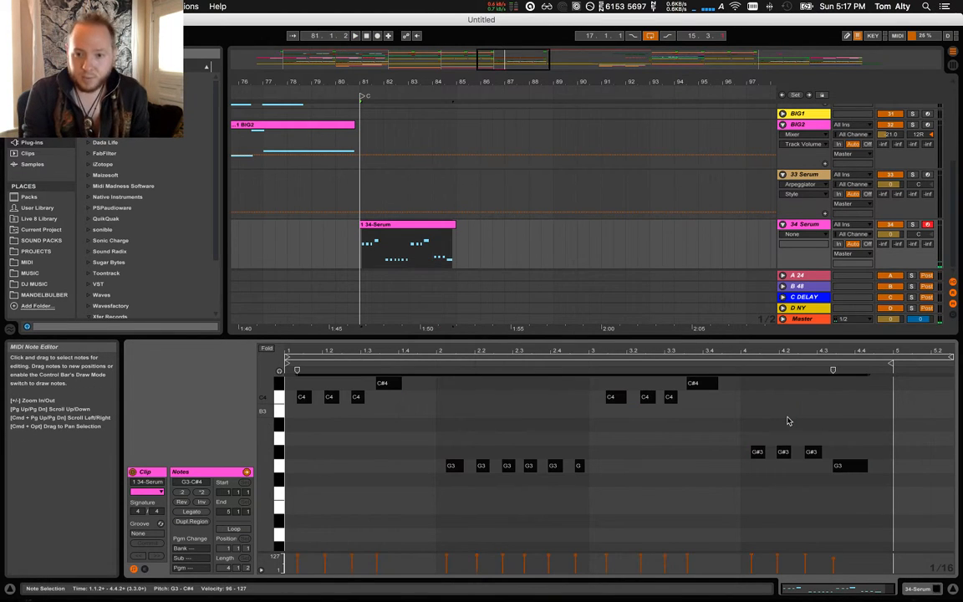
key("super+u")
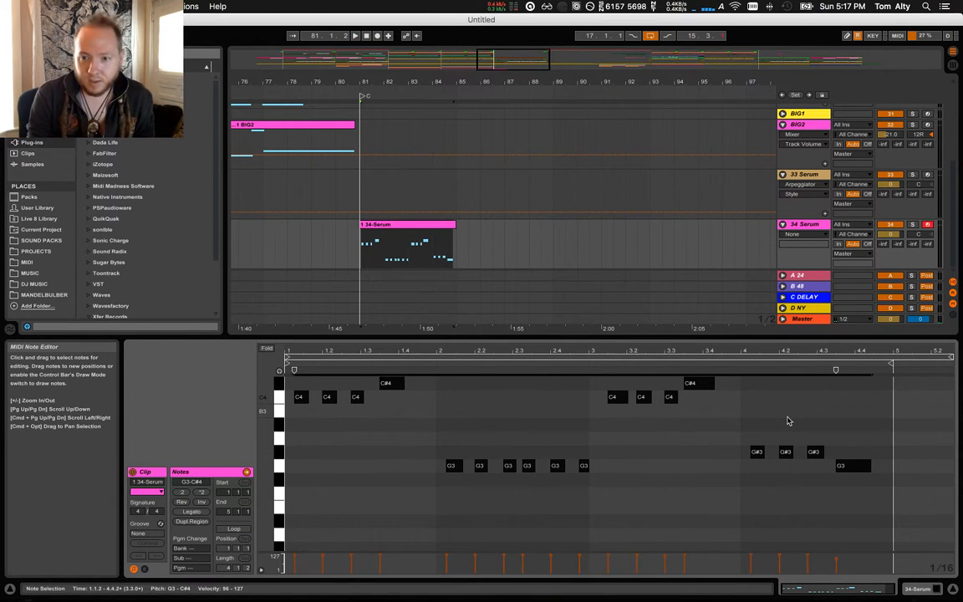
left_click(685, 462)
left_click_drag(397, 411, 326, 384)
left_click(359, 413)
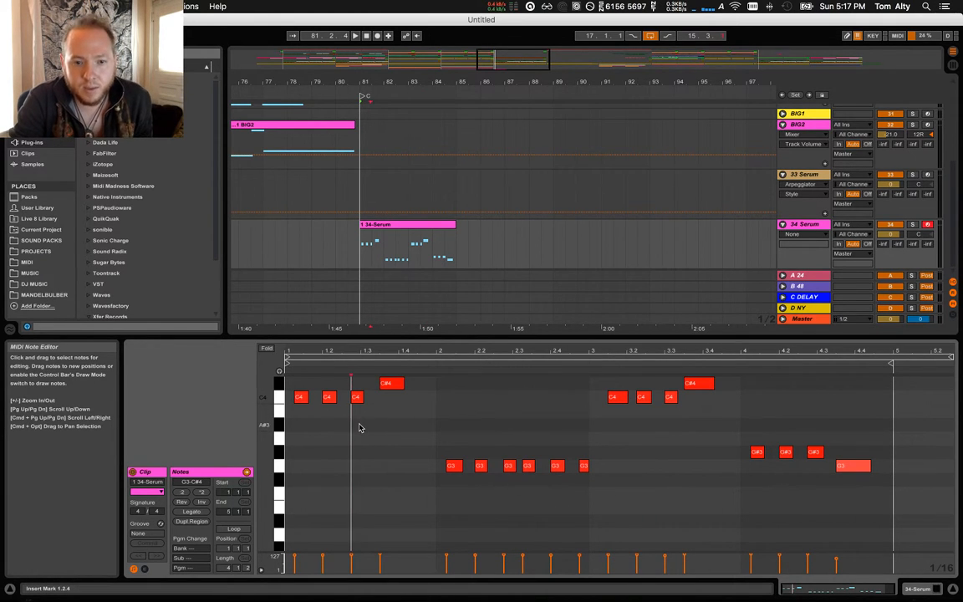
key("super+z")
left_click(366, 417)
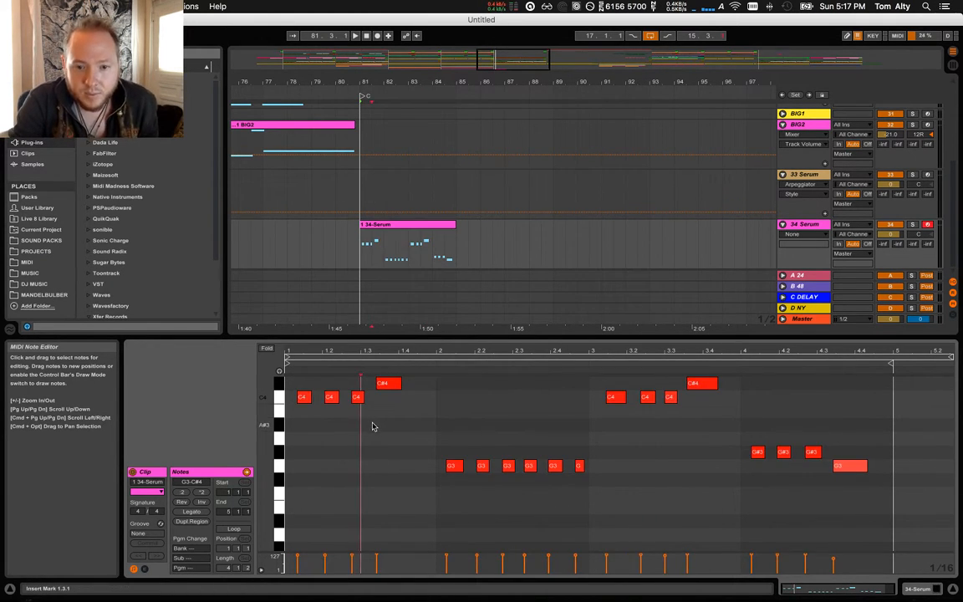
Shift all notes earlier so the first C4 starts at the clip's beginning, and try quantizing them from there.
left_click(611, 478)
key("super+a")
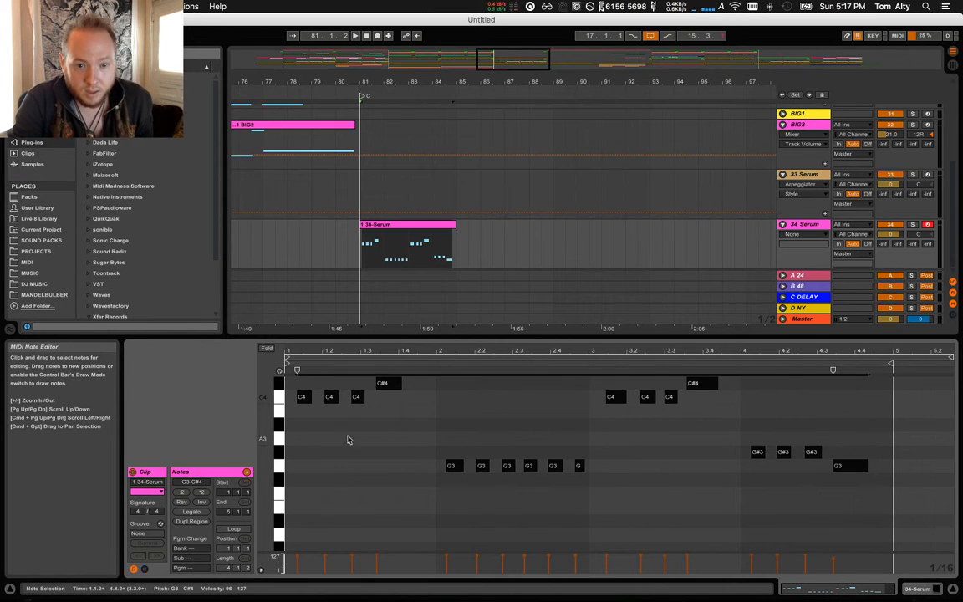
left_click_drag(306, 401, 294, 402)
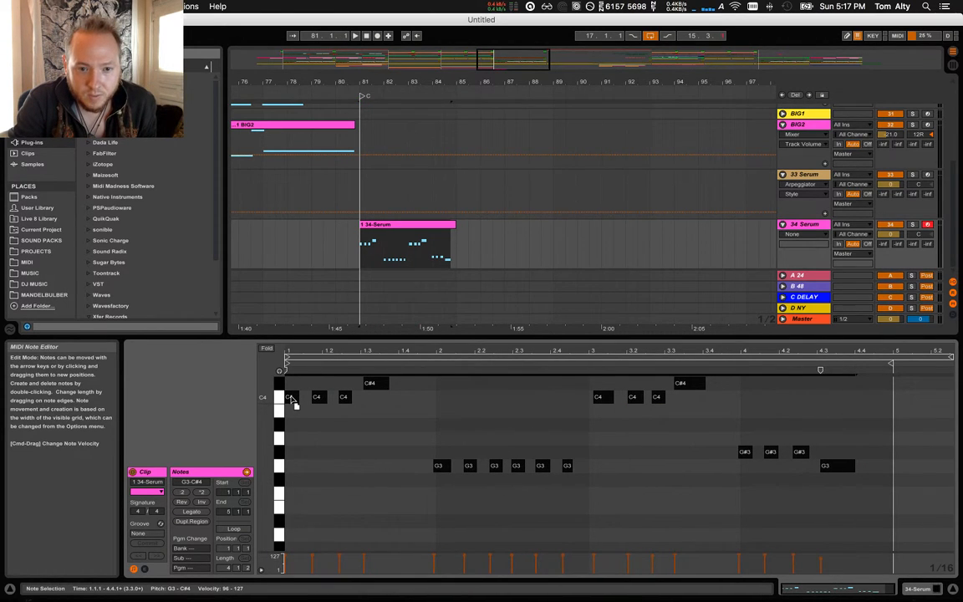
key("super+u")
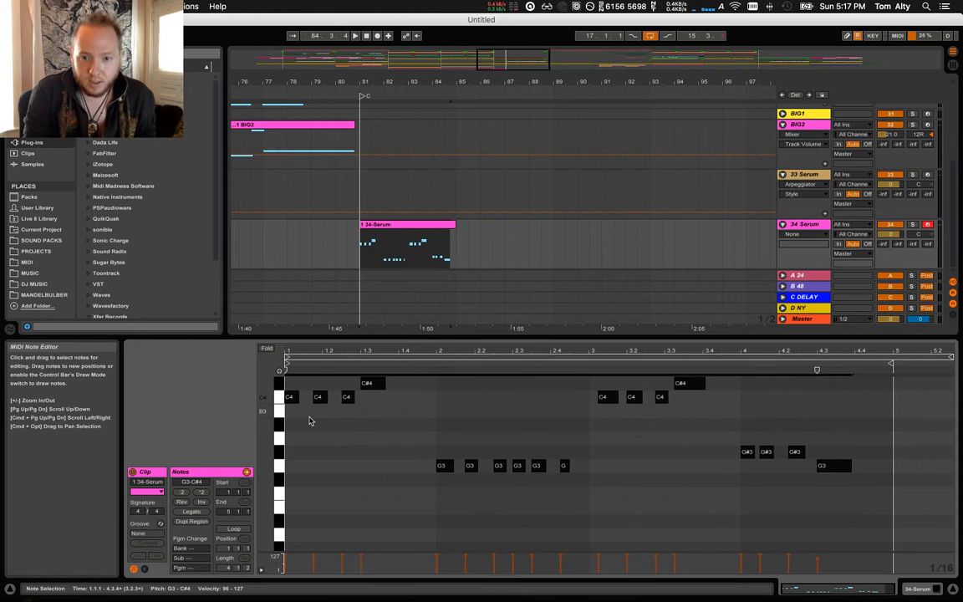
left_click(523, 418)
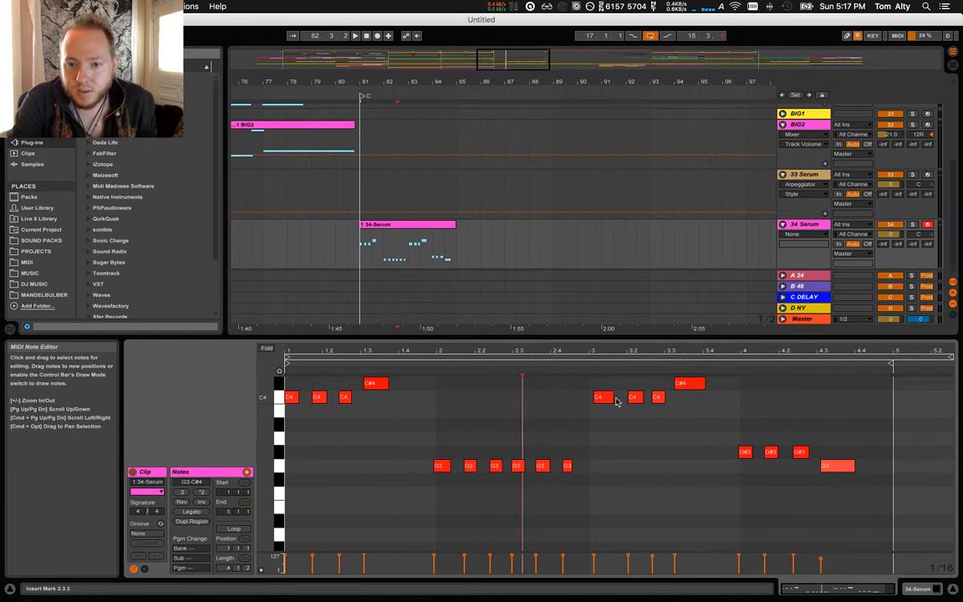
Move the first C4 note of bar 3 onto the start of that bar and play the clip back.
left_click(605, 397)
left_click_drag(608, 401, 608, 403)
left_click(589, 420)
key("space")
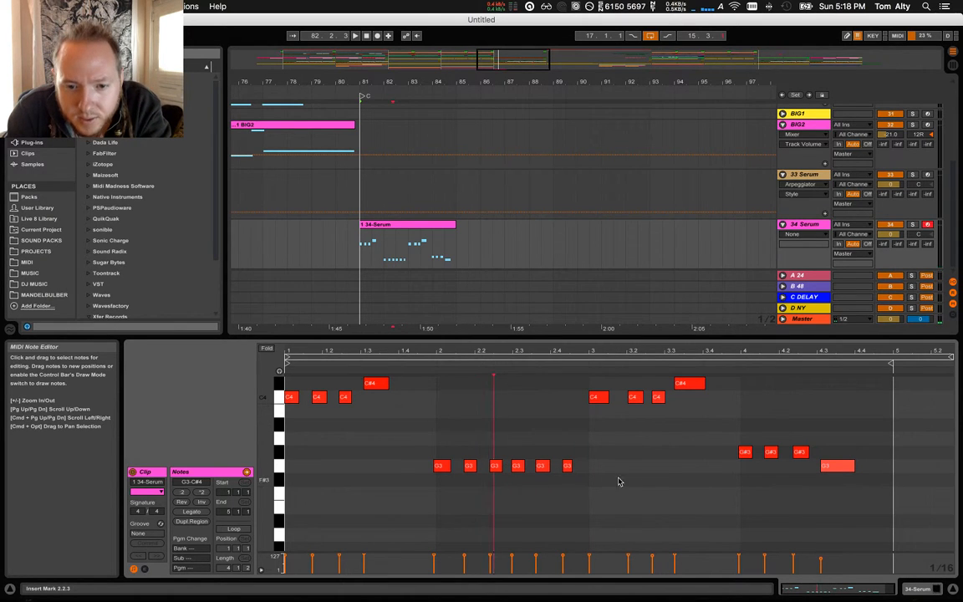
Turn on the triplet grid and quantize all notes in the clip to it.
right_click(391, 444)
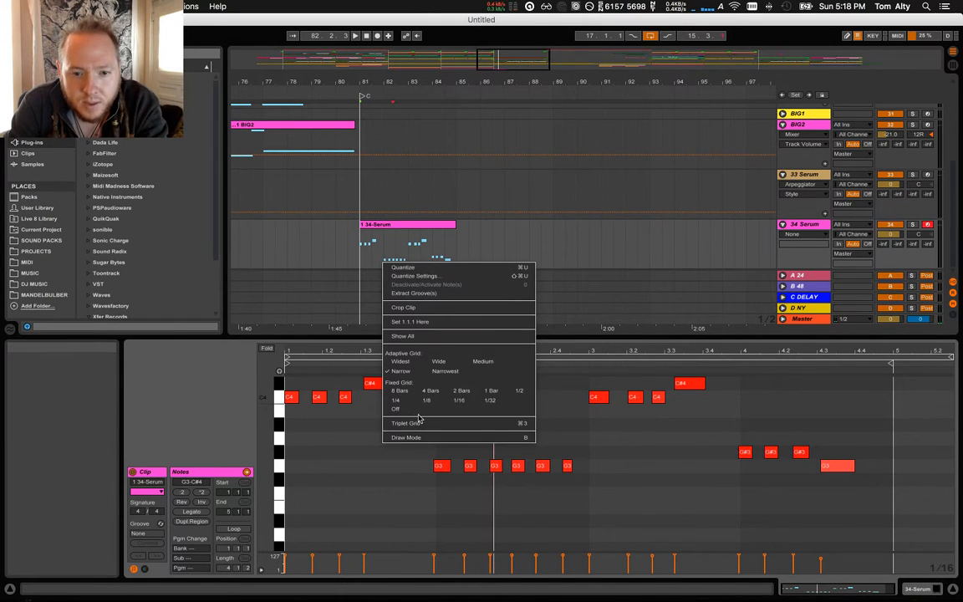
left_click(420, 425)
left_click(418, 430)
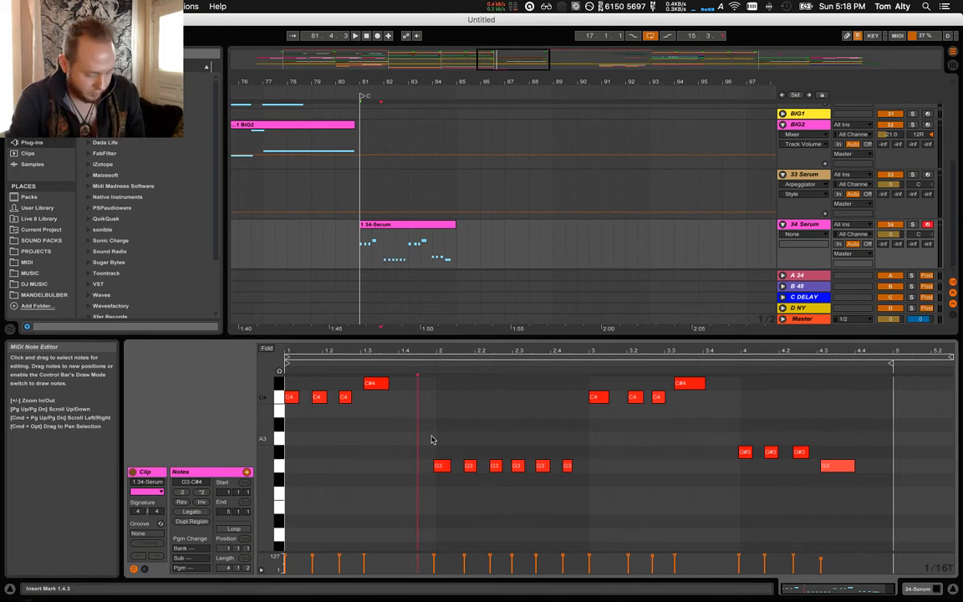
key("super+a")
key("super+u")
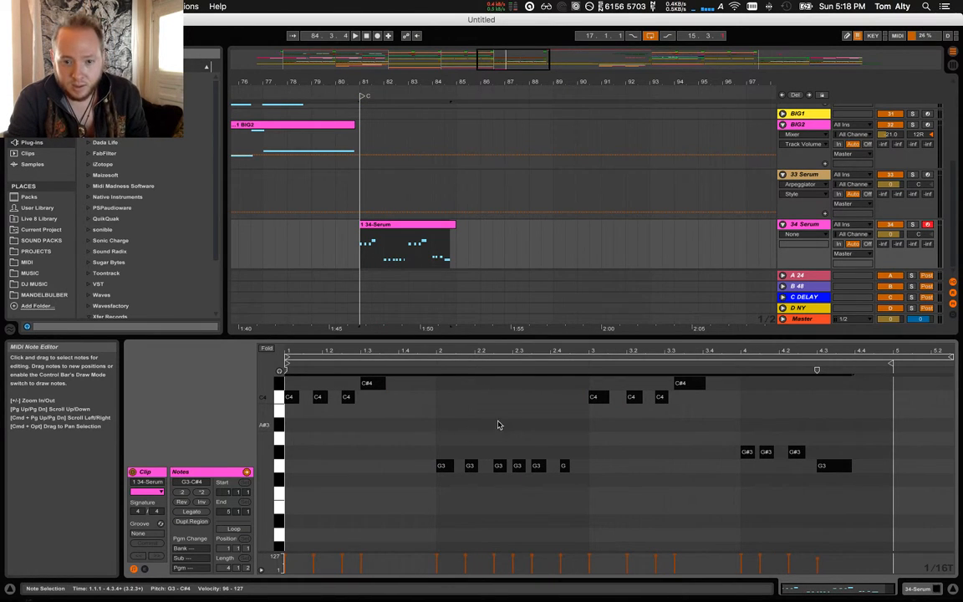
Play back the triplet-quantized clip from locator C and examine the timing of the notes in bars 2 to 4.
key("space")
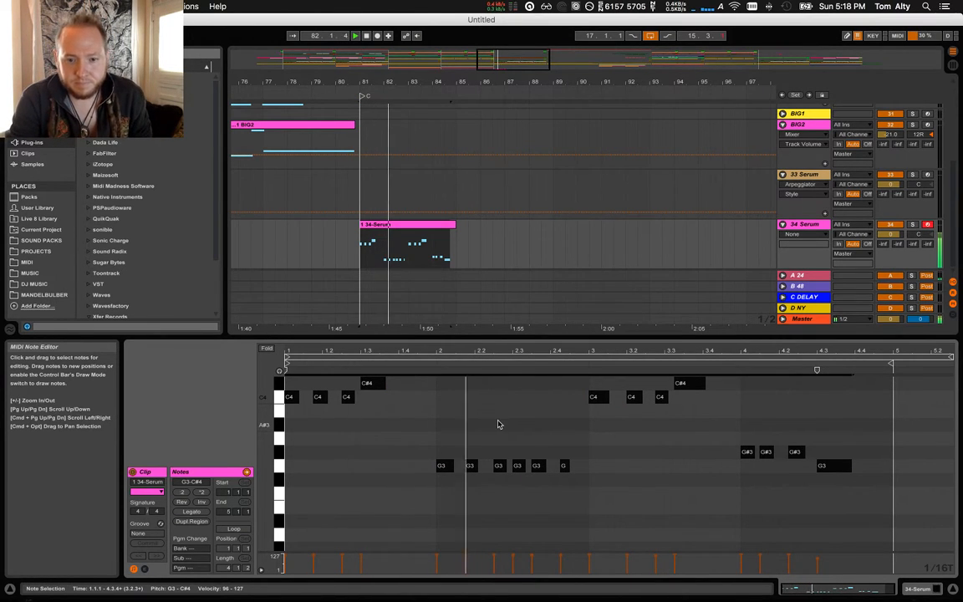
left_click(530, 430)
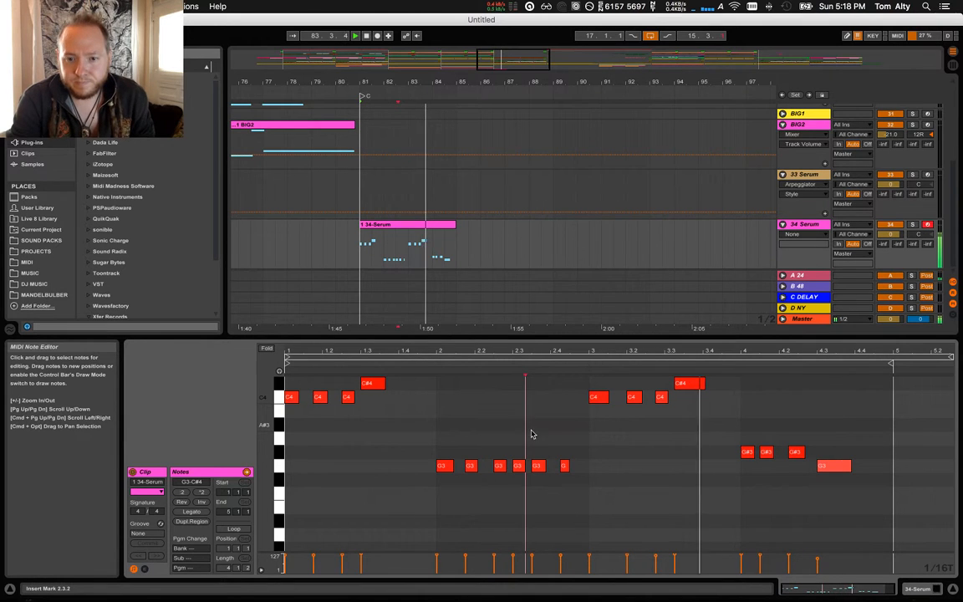
left_click_drag(566, 352, 565, 374)
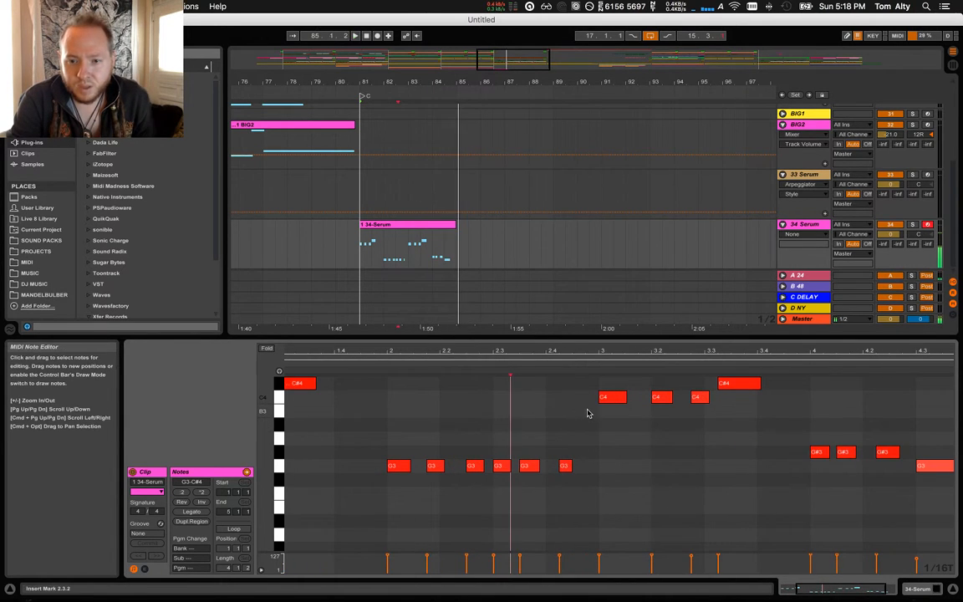
Stop playback and undo the triplet quantization of the notes in the 34-Serum clip.
key("space")
key("super+a")
left_click(554, 422)
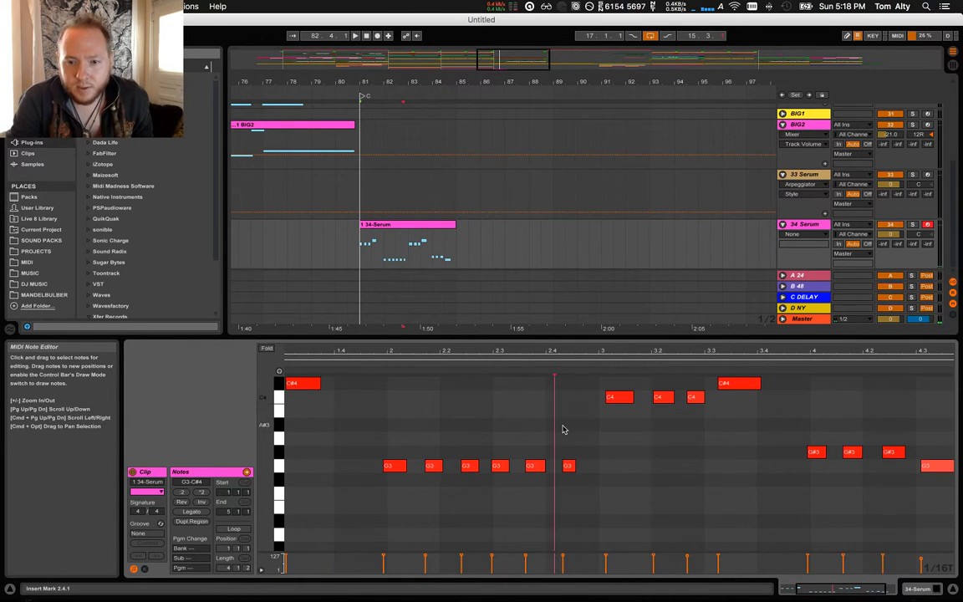
left_click(613, 411)
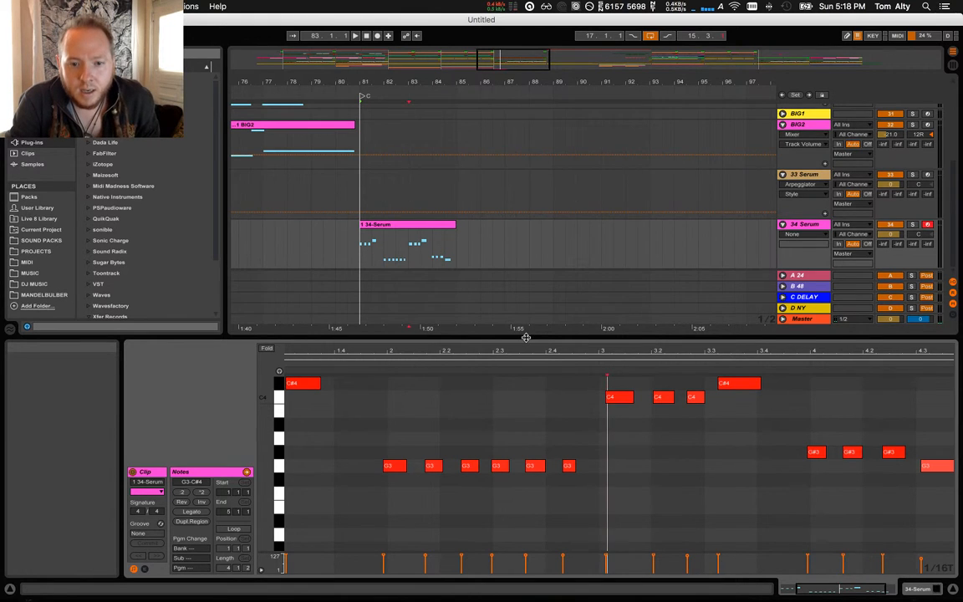
Load the Bass (Hard) preset BA DarkWobble [CFA] into the Serum instrument on track 34.
mouse_move(526, 337)
left_mouse_down()
mouse_move(535, 351)
mouse_move(525, 597)
left_mouse_up()
left_click(602, 387)
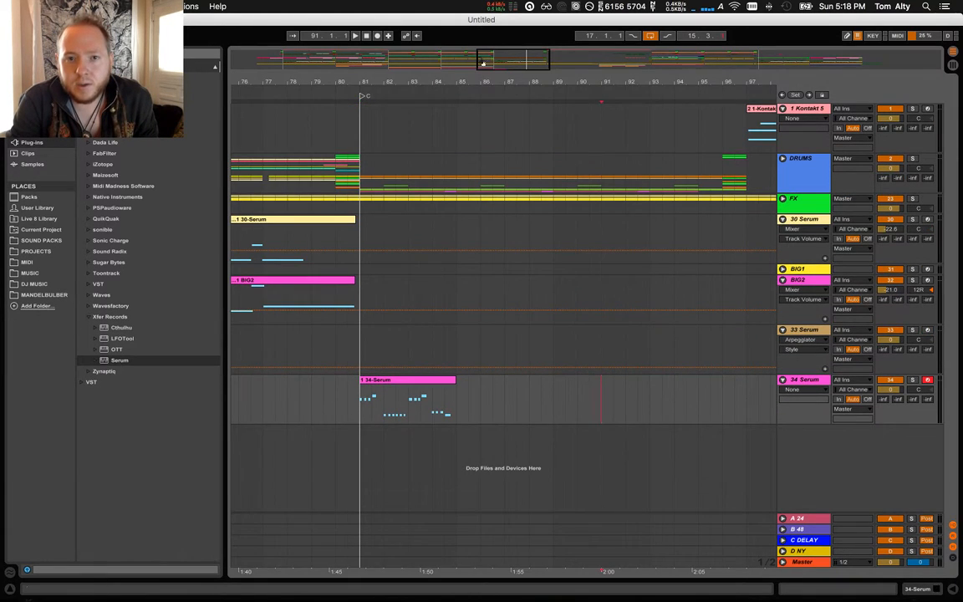
mouse_move(488, 83)
left_mouse_down()
mouse_move(487, 25)
mouse_move(485, 69)
left_mouse_up()
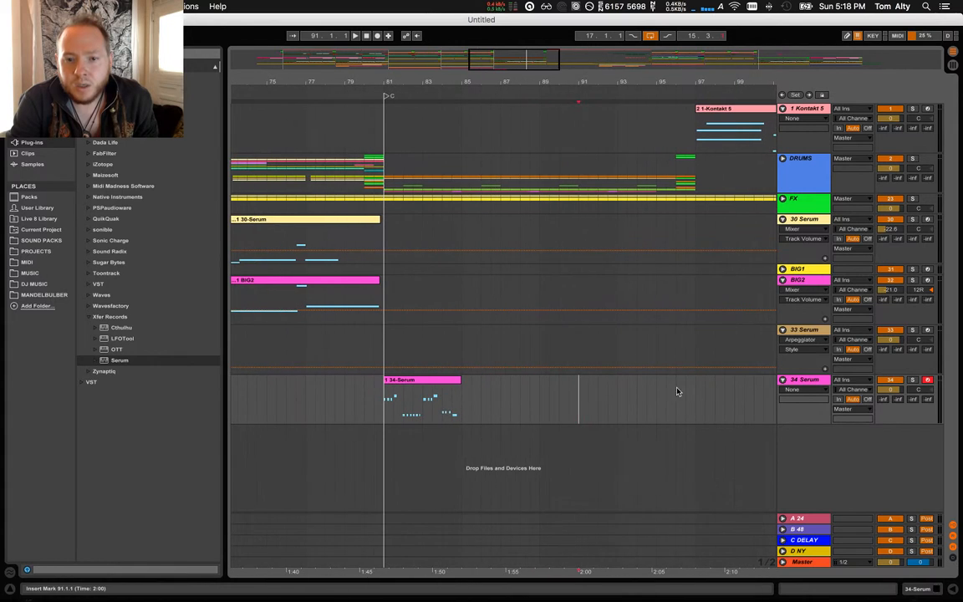
left_click(914, 589)
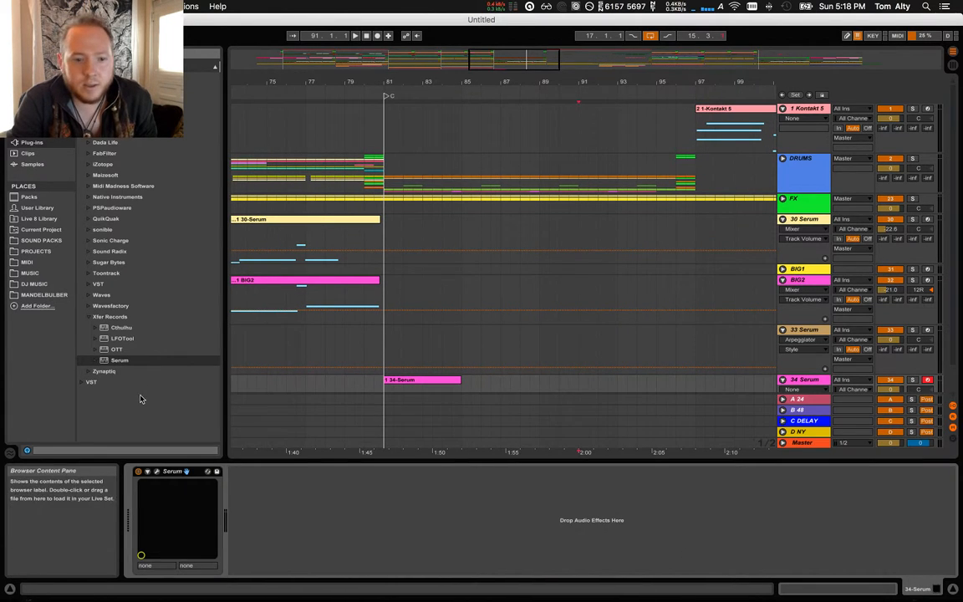
left_click(156, 473)
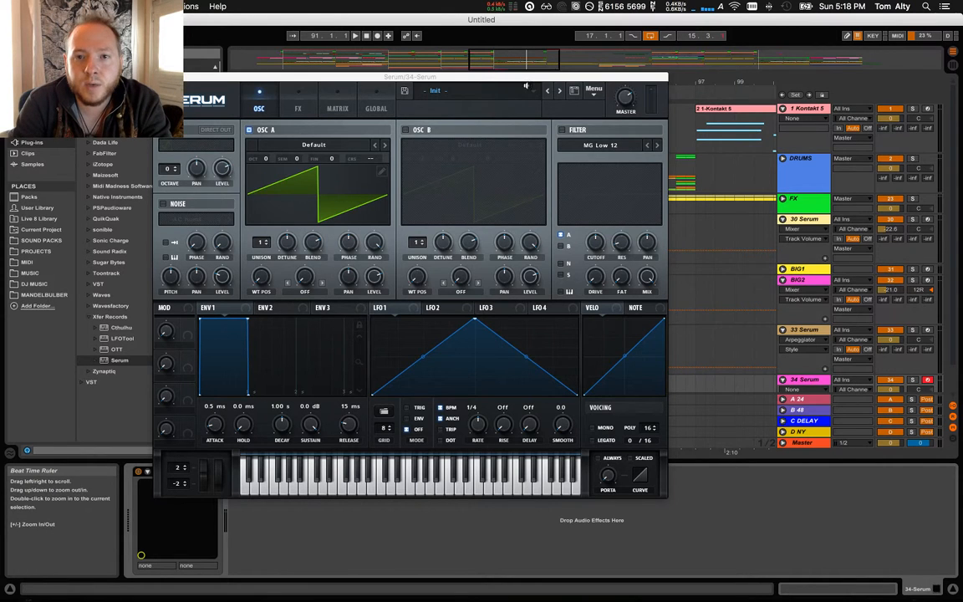
left_click(527, 89)
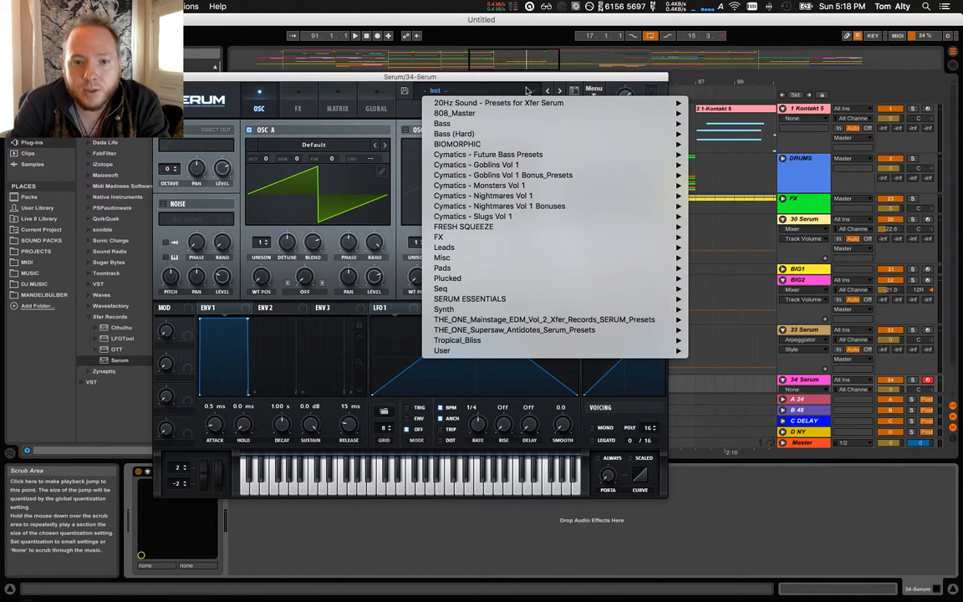
mouse_move(519, 124)
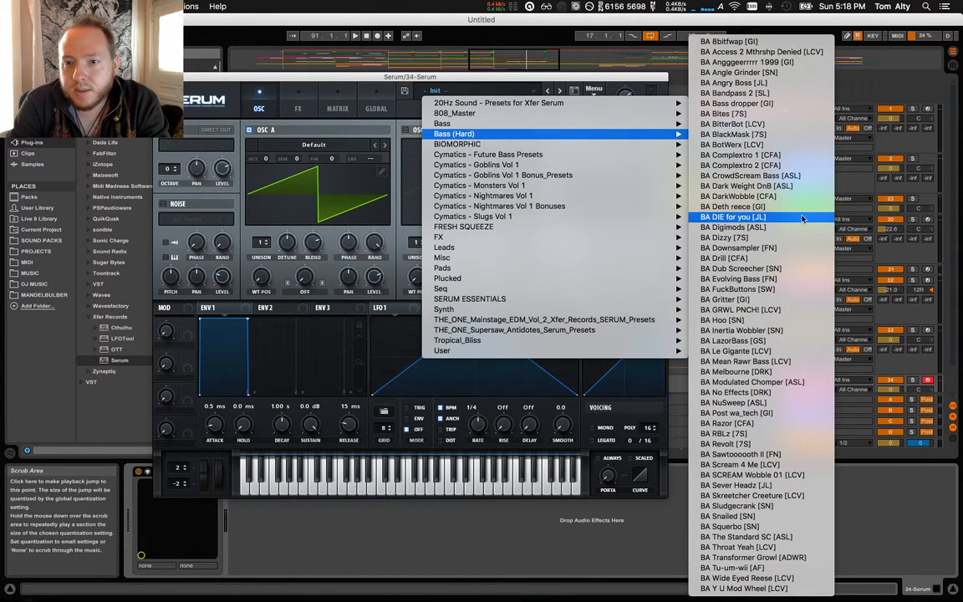
left_click(782, 195)
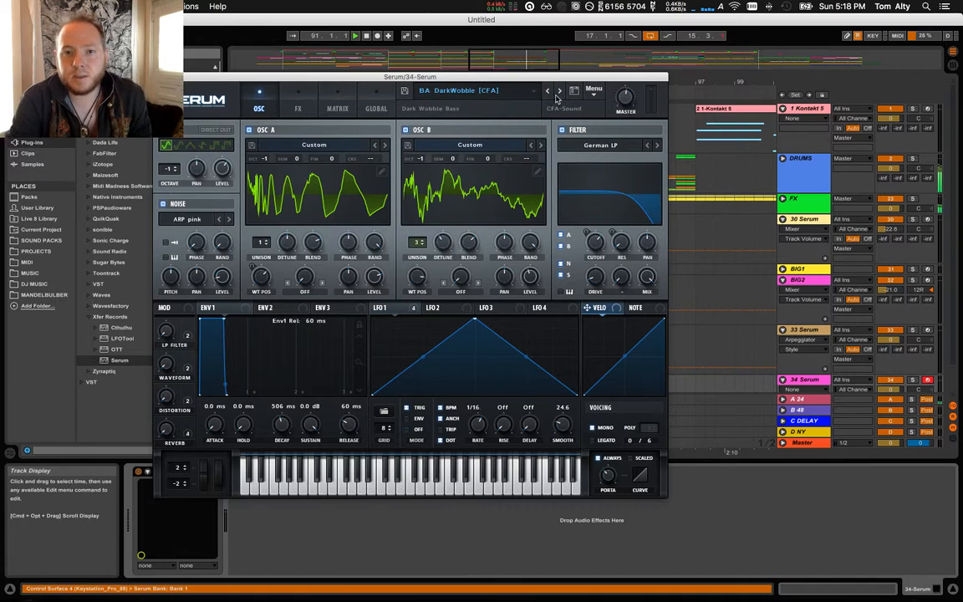
Loop the arrangement over the 34-Serum clip in bars 81 to 85, play it with the loaded preset, and close the Serum window.
left_click_drag(560, 77, 151, 76)
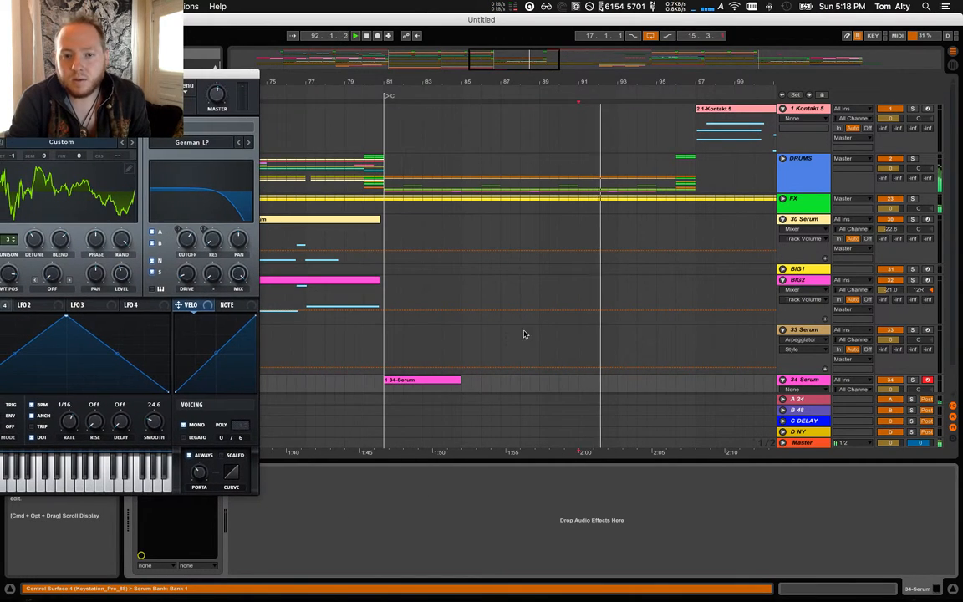
left_click(447, 380)
key("space")
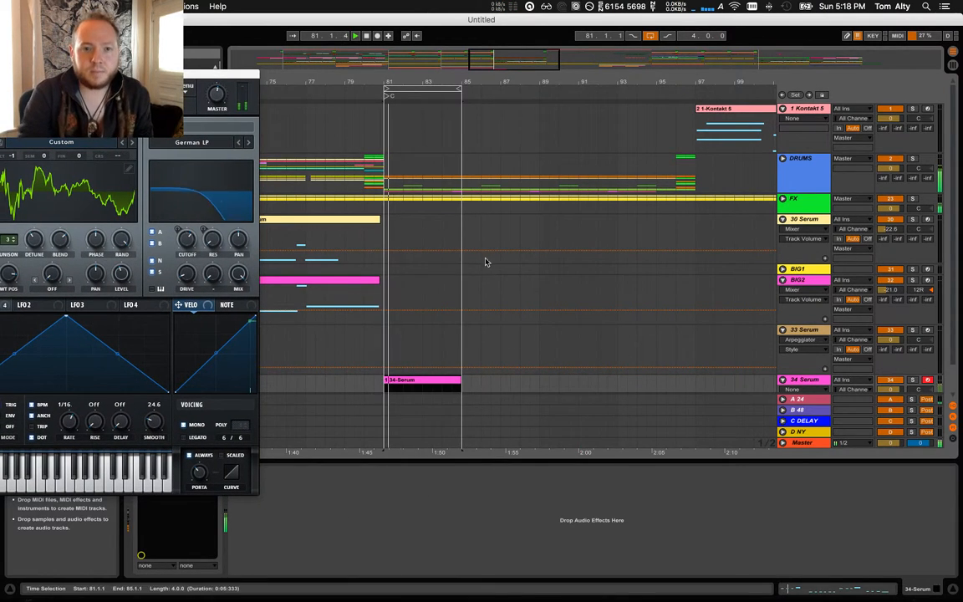
left_click_drag(189, 76, 753, 83)
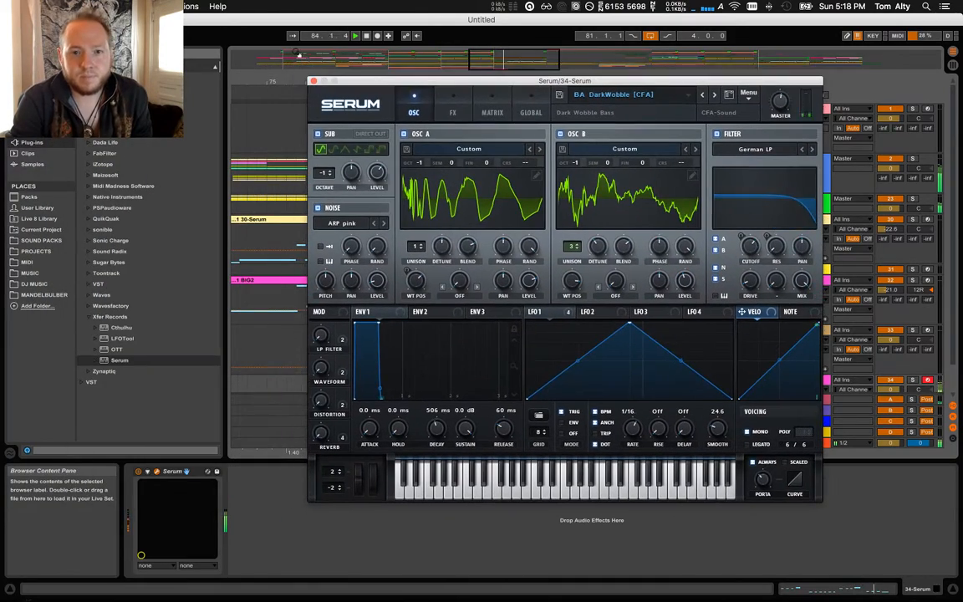
left_click(313, 80)
Lower the system volume and transpose all notes of the 34-Serum clip down two octaves.
left_click(433, 349)
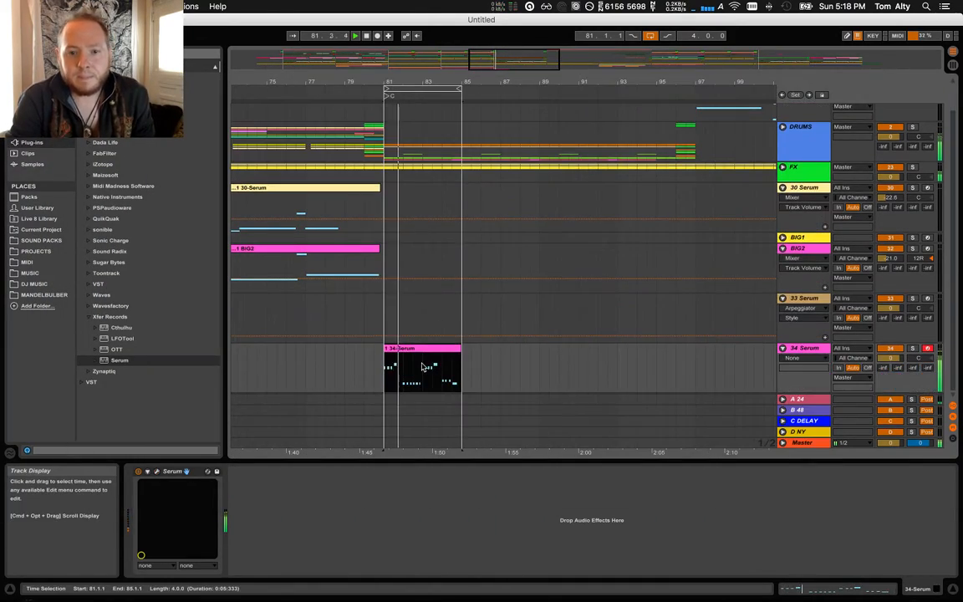
double_click(433, 350)
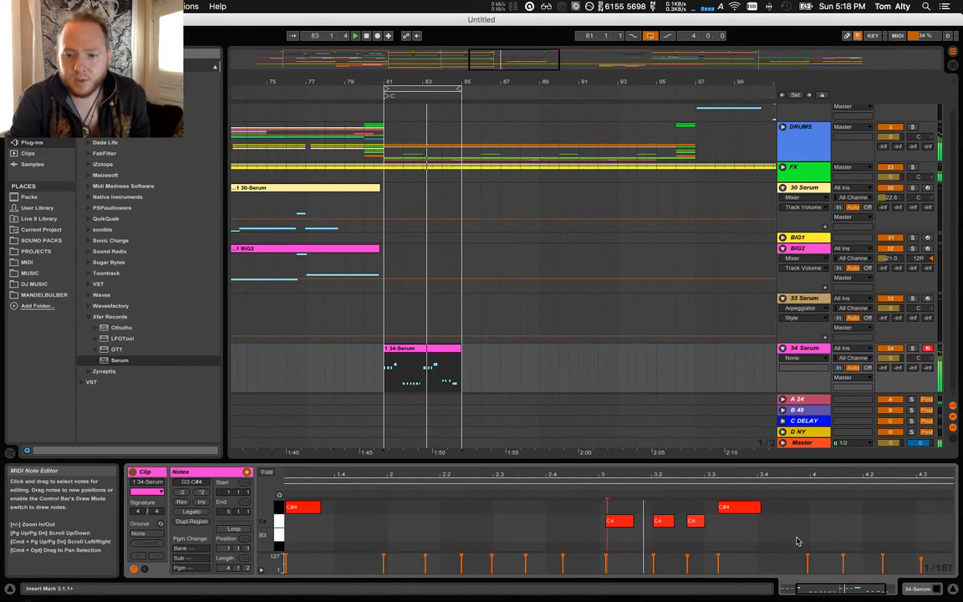
key("XF86AudioLowerVolume")
key("XF86AudioLowerVolume")
key("XF86AudioLowerVolume")
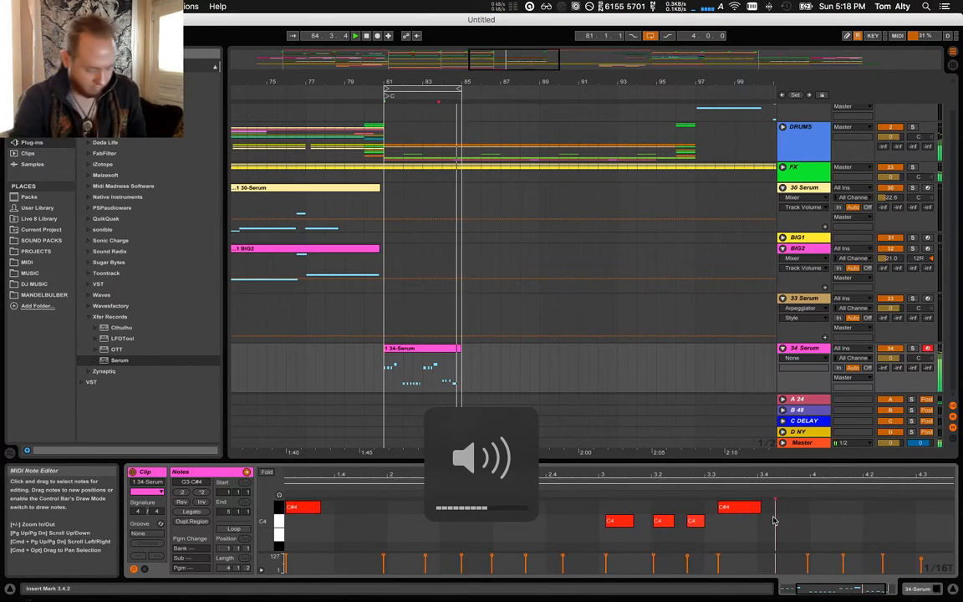
key("super+a")
key("shift+Down")
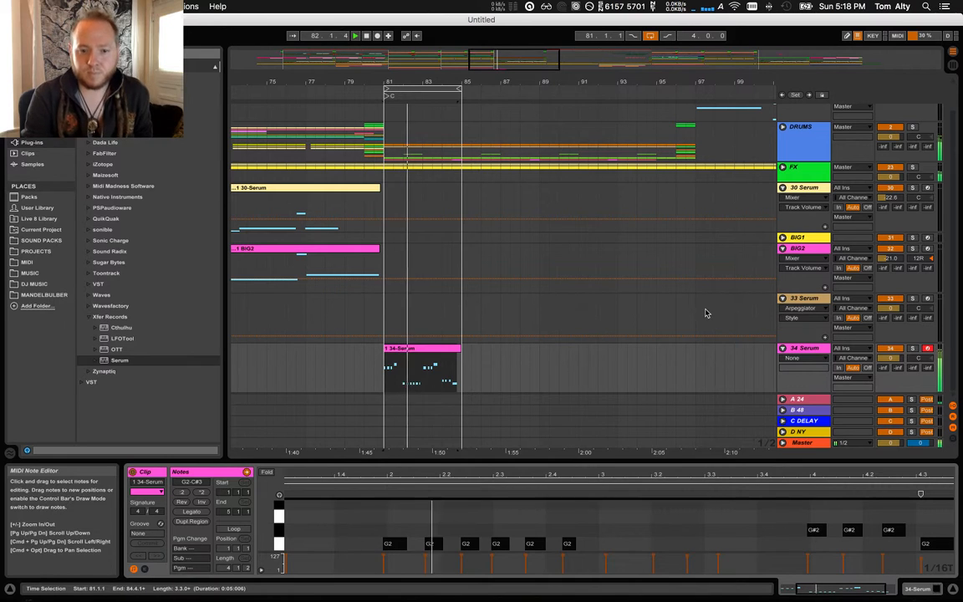
key("shift+Down")
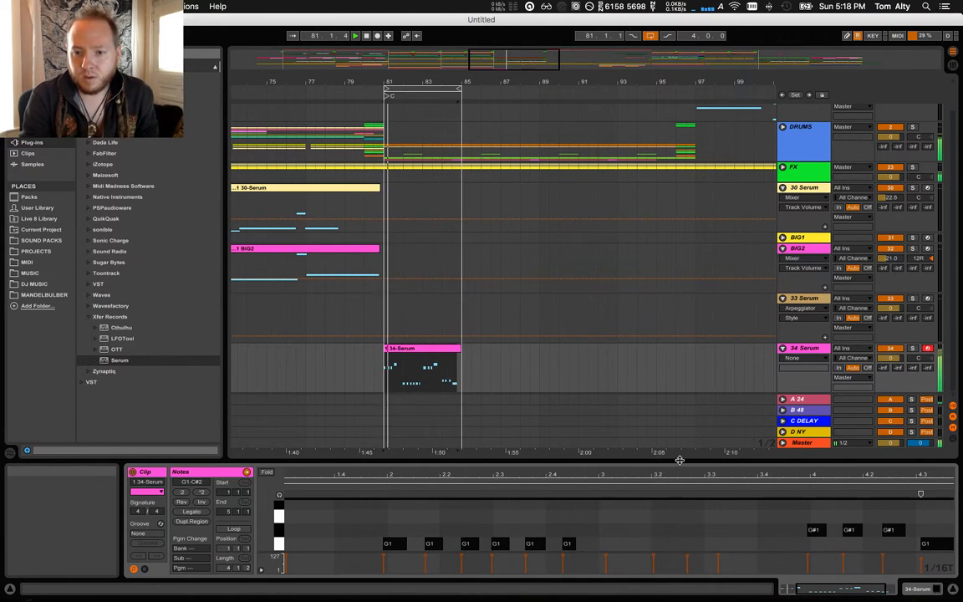
Stop playback, duplicate the 34-Serum clip, and move the copy to bar 113 on the same track.
left_click_drag(679, 458, 589, 577)
left_click(641, 408)
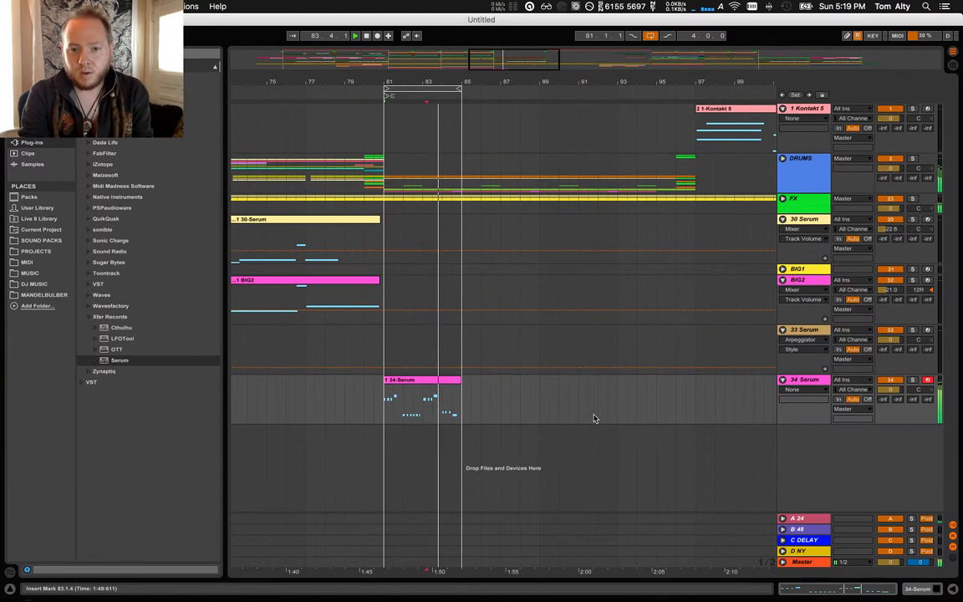
key("space")
mouse_move(452, 80)
left_mouse_down()
mouse_move(452, 62)
mouse_move(464, 62)
mouse_move(452, 63)
mouse_move(450, 75)
mouse_move(413, 72)
left_mouse_up()
left_click(522, 382)
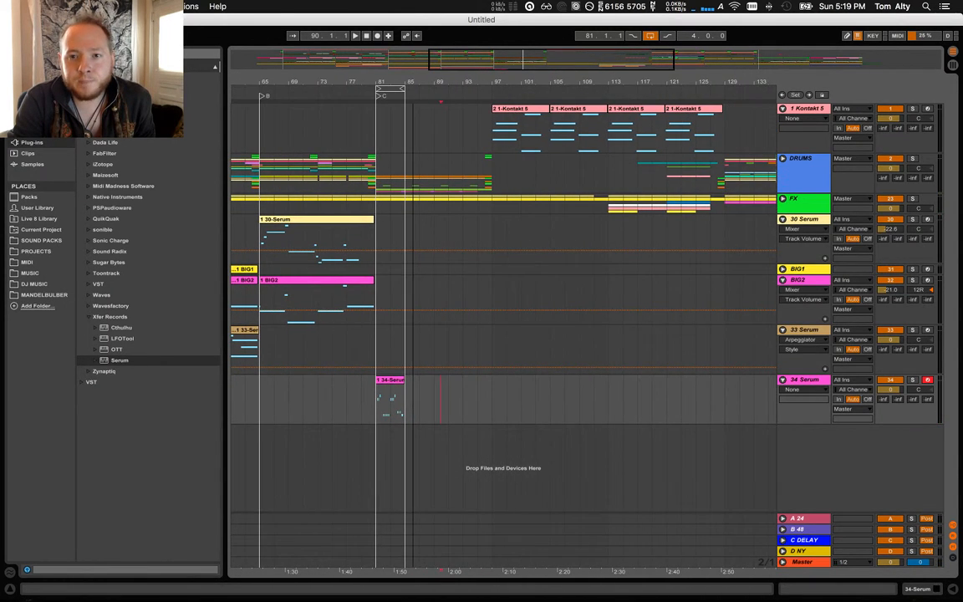
left_click(390, 381)
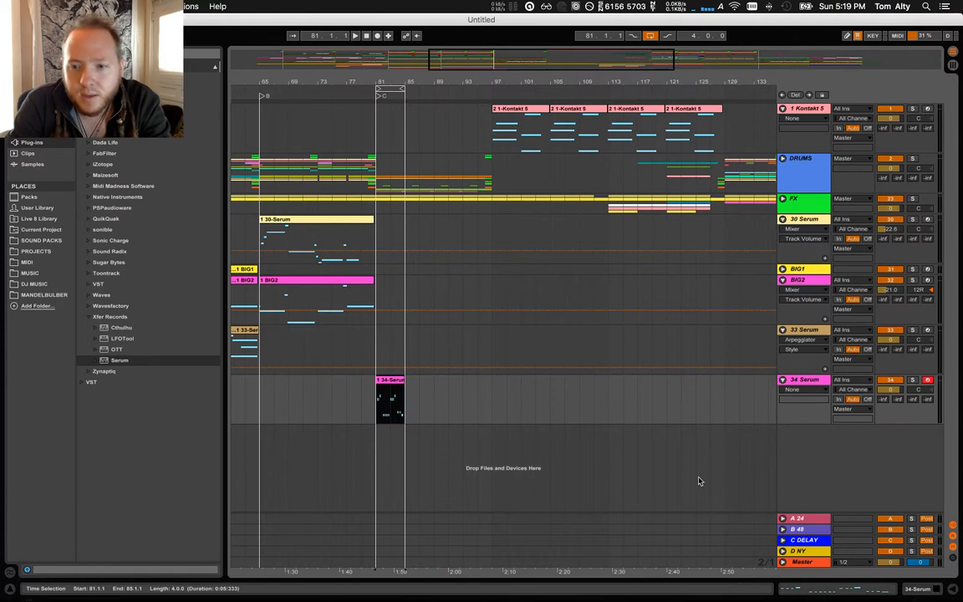
key("super+d")
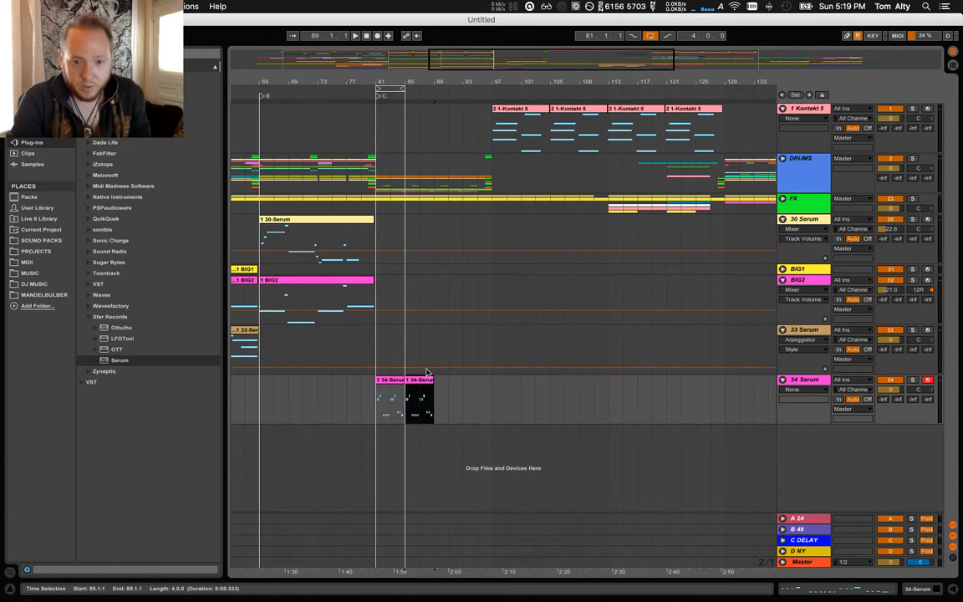
left_click_drag(412, 382, 627, 386)
In the original clip at bar 81, lengthen the first C2 note over the two C2 repeats up to the C#2 at 1.3.
left_click(385, 382)
left_click(797, 592)
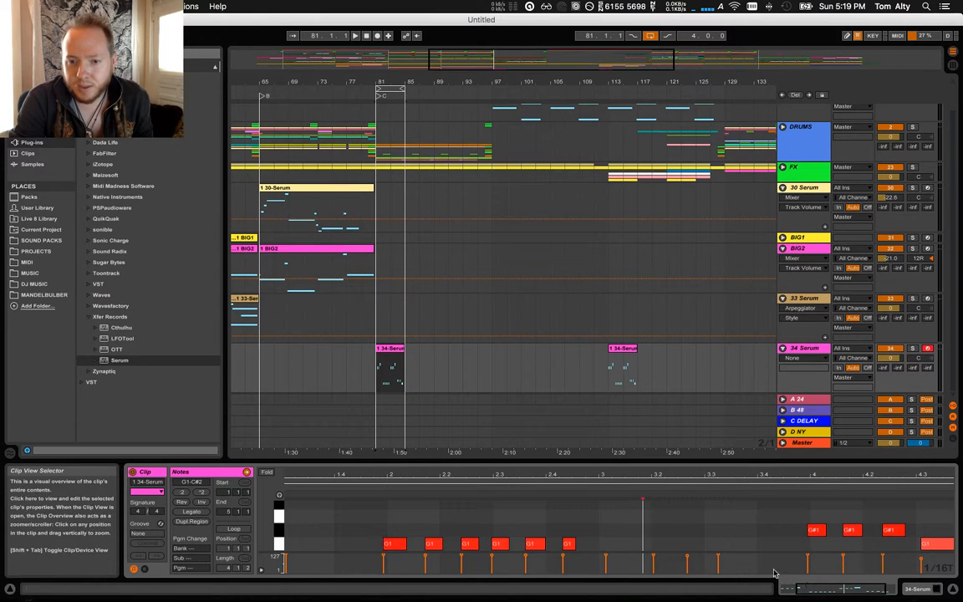
left_click_drag(576, 460, 586, 347)
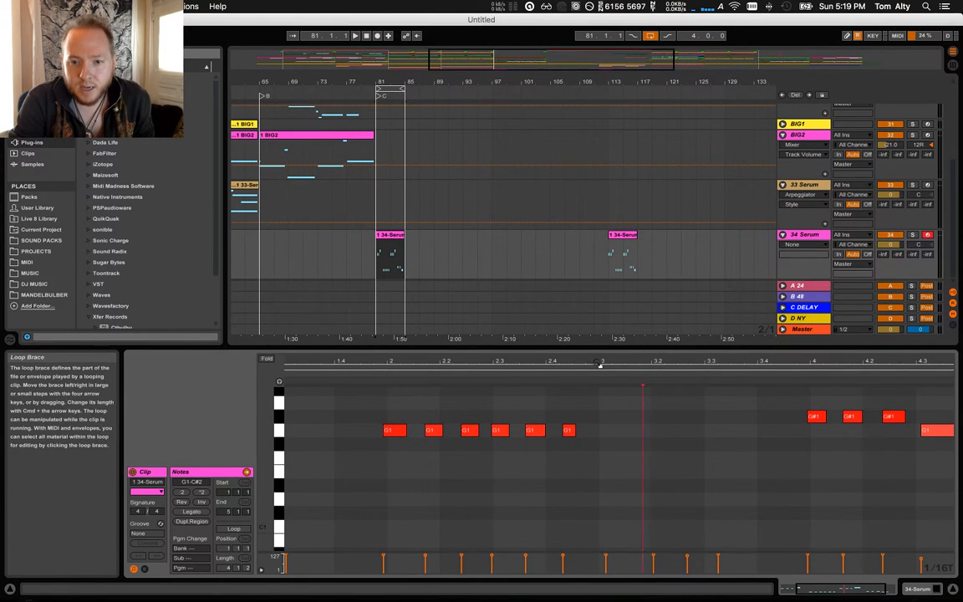
scroll(584, 430, "up", 3)
left_click_drag(493, 360, 535, 348)
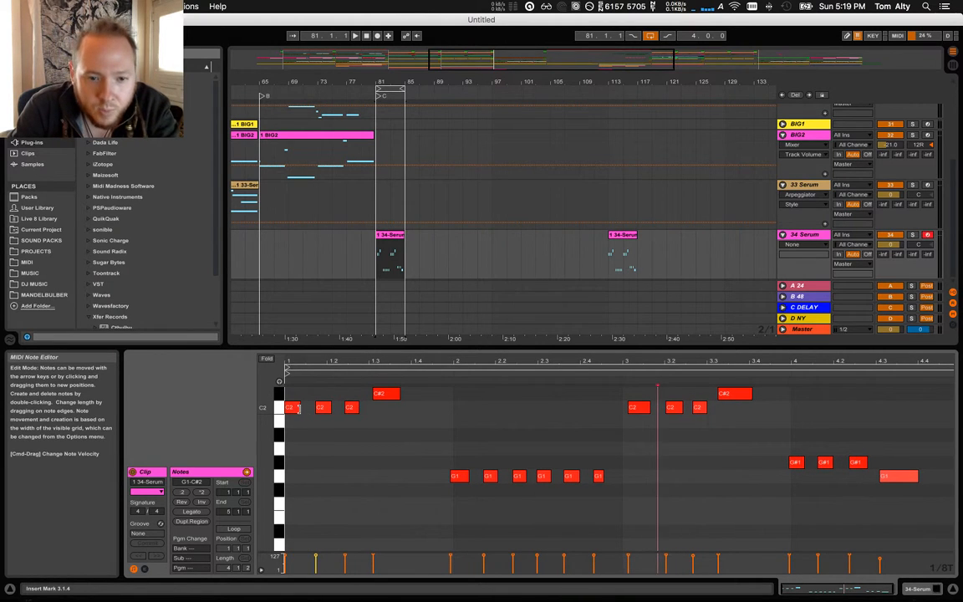
left_click_drag(299, 408, 410, 393)
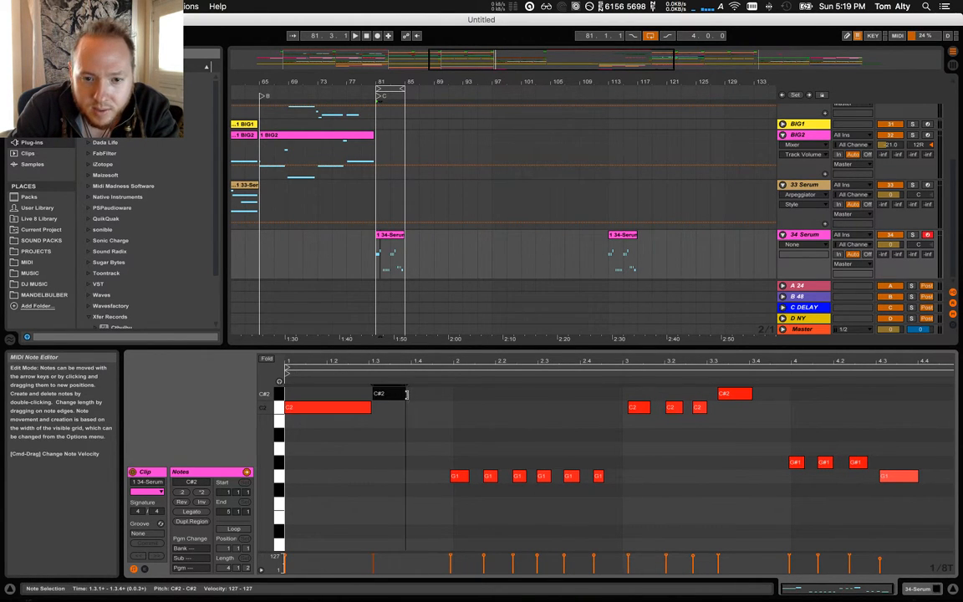